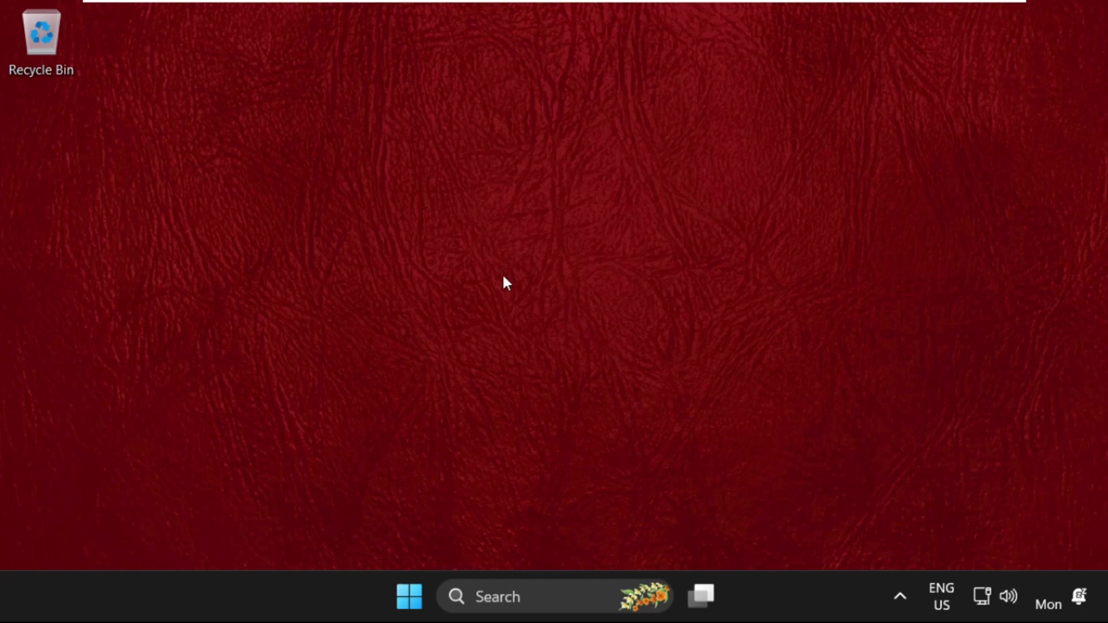
# Open the Run dialog from the Start context menu with 'regedit' prefilled
pyautogui.rightClick(415, 594)
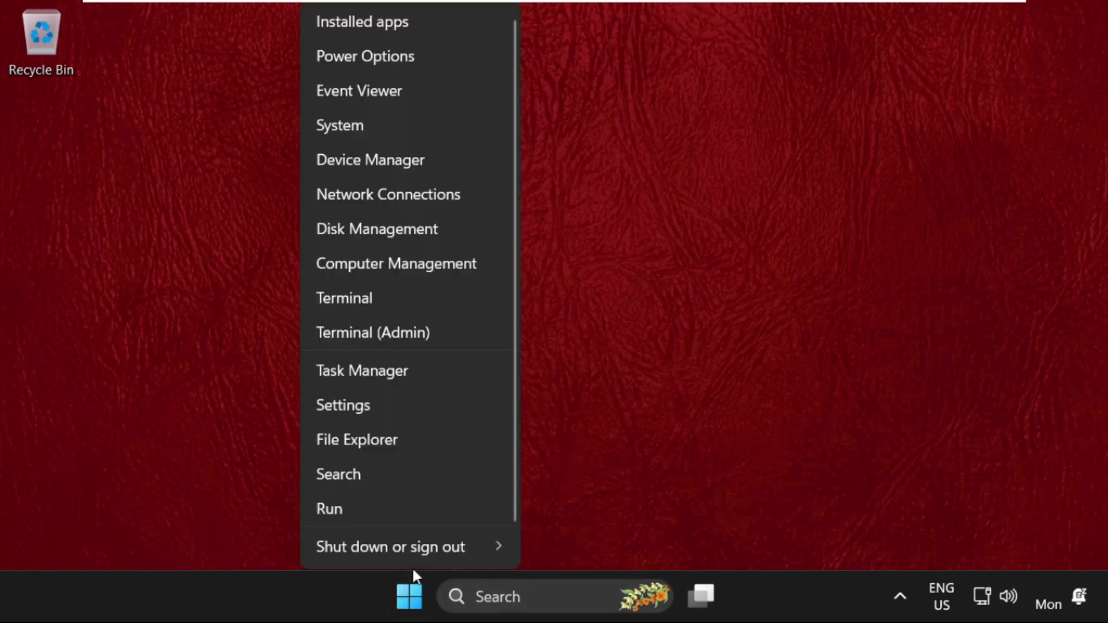
pyautogui.click(393, 507)
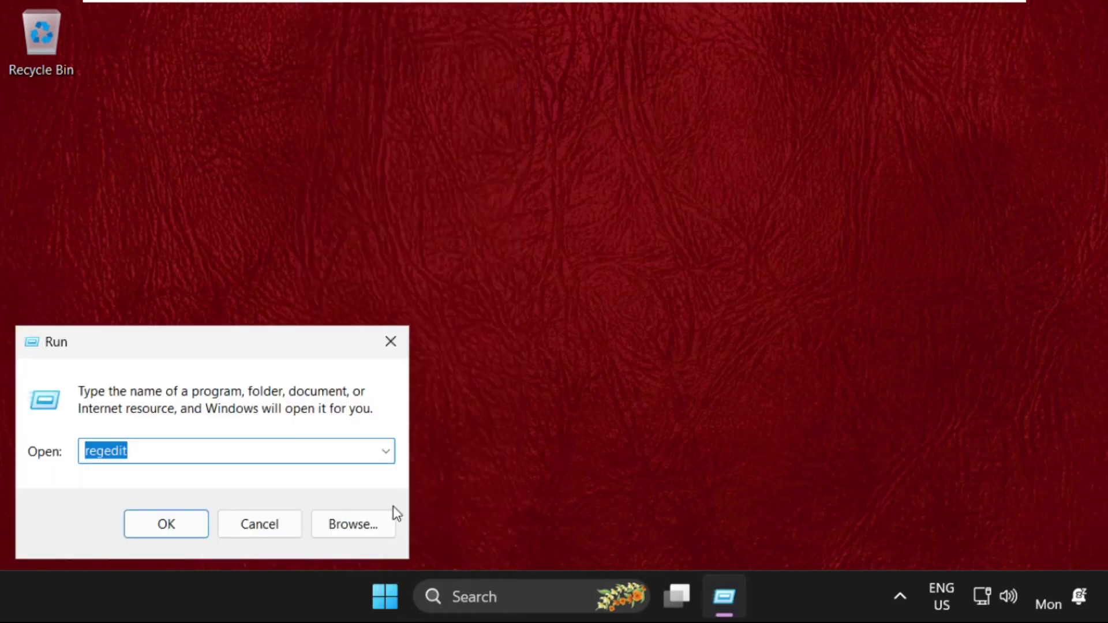
pyautogui.moveTo(321, 351); pyautogui.dragTo(637, 162)
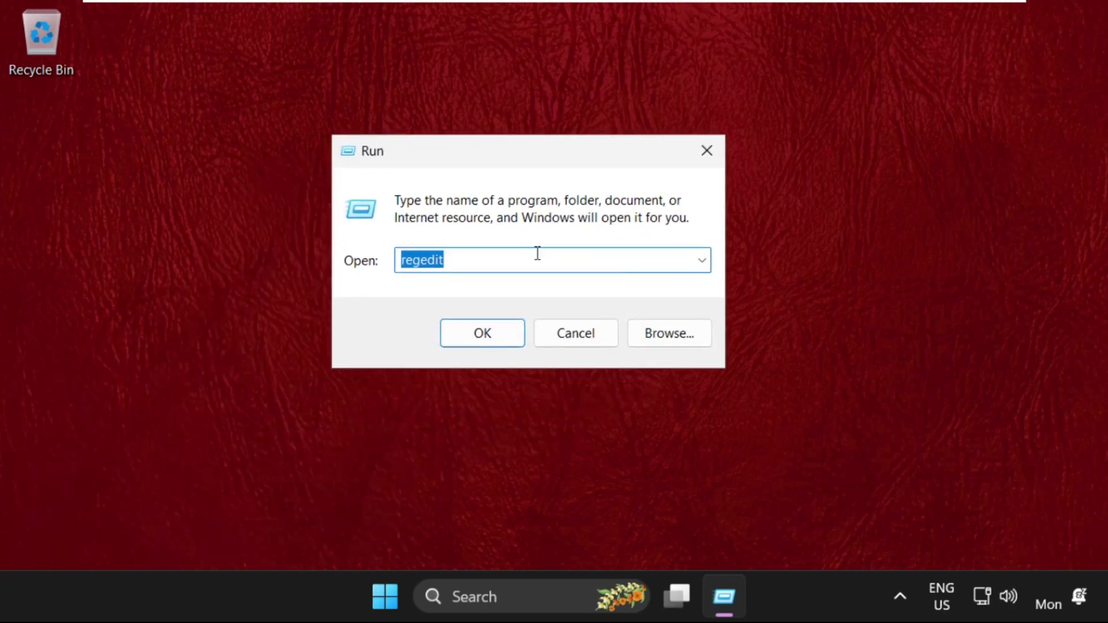
pyautogui.click(408, 269)
# Launch Registry Editor as admin and open HKEY_CURRENT_USER\System\GameConfigStore
pyautogui.click(471, 325)
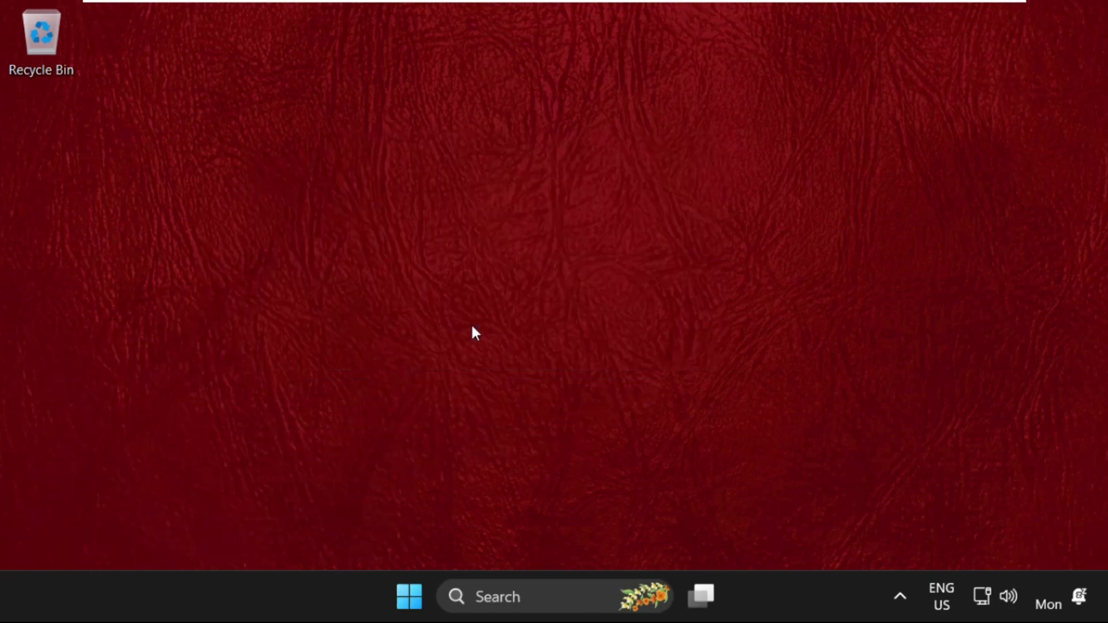
pyautogui.click(459, 467)
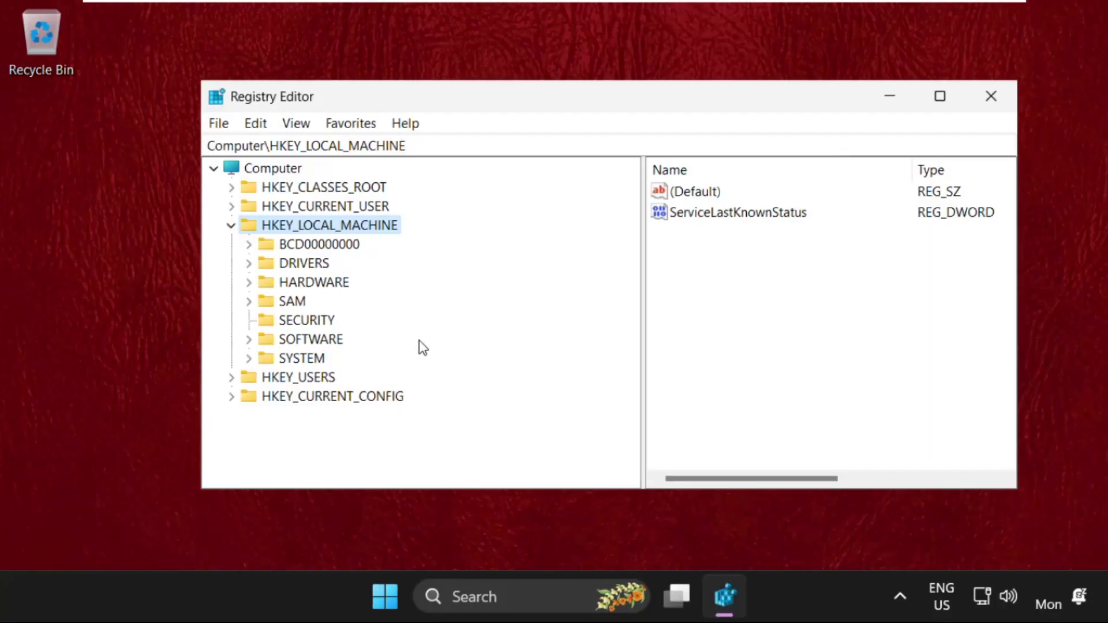
pyautogui.click(231, 227)
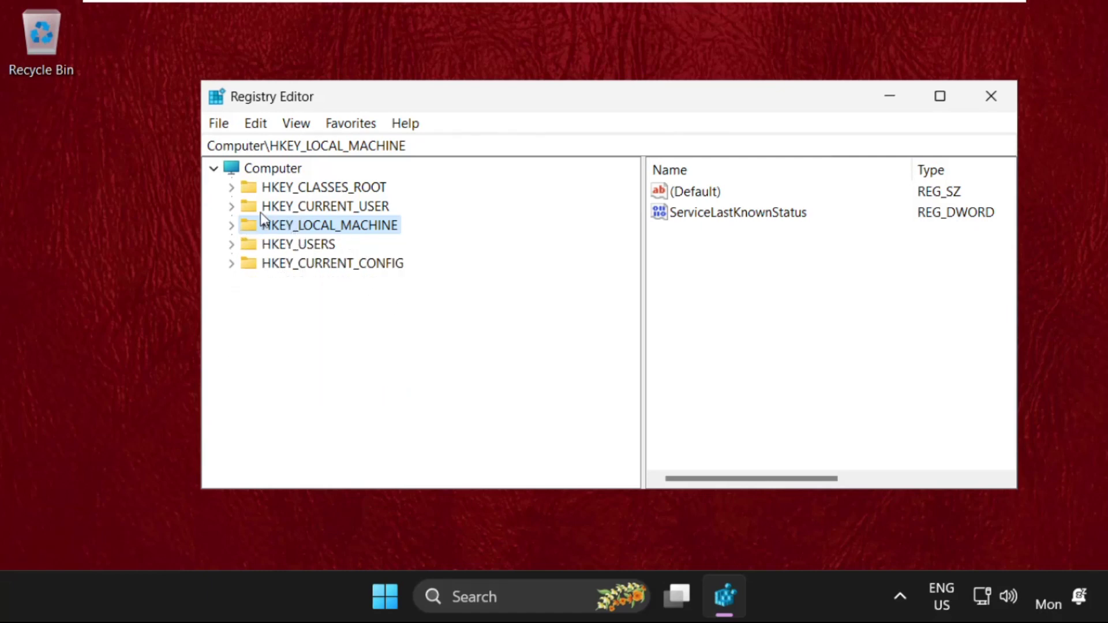
pyautogui.click(232, 206)
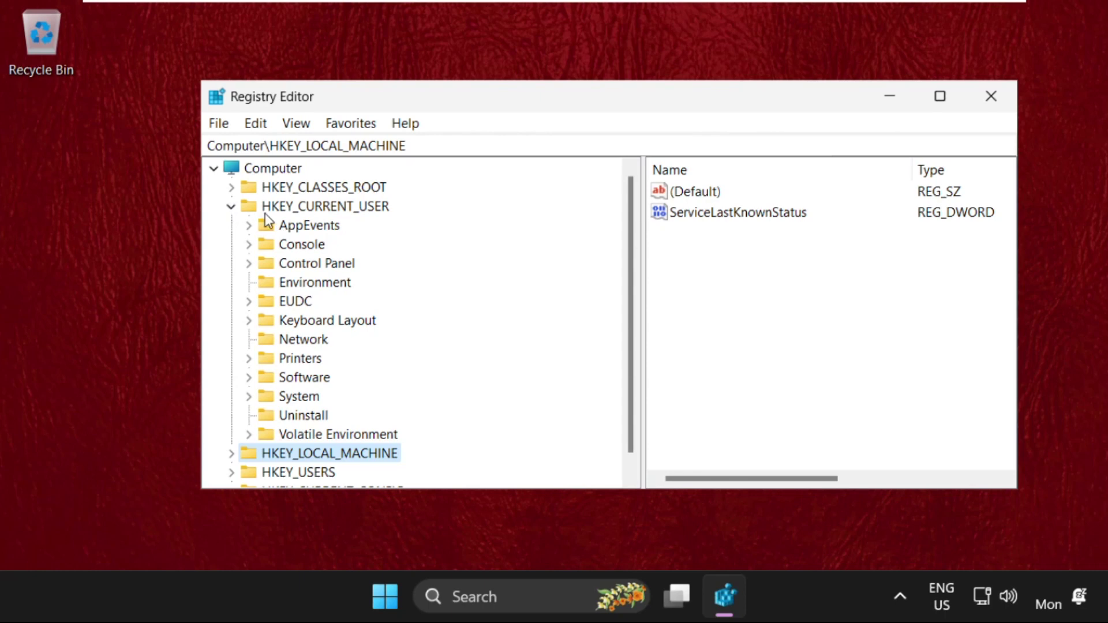
pyautogui.click(248, 396)
pyautogui.scroll(-1, 303, 399)
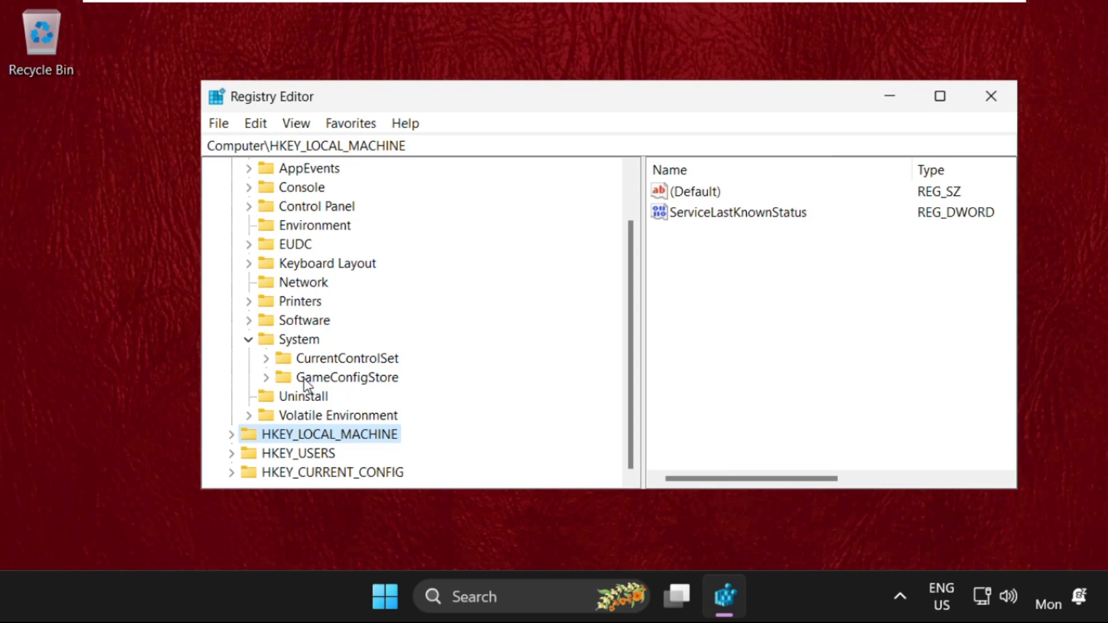
pyautogui.click(329, 378)
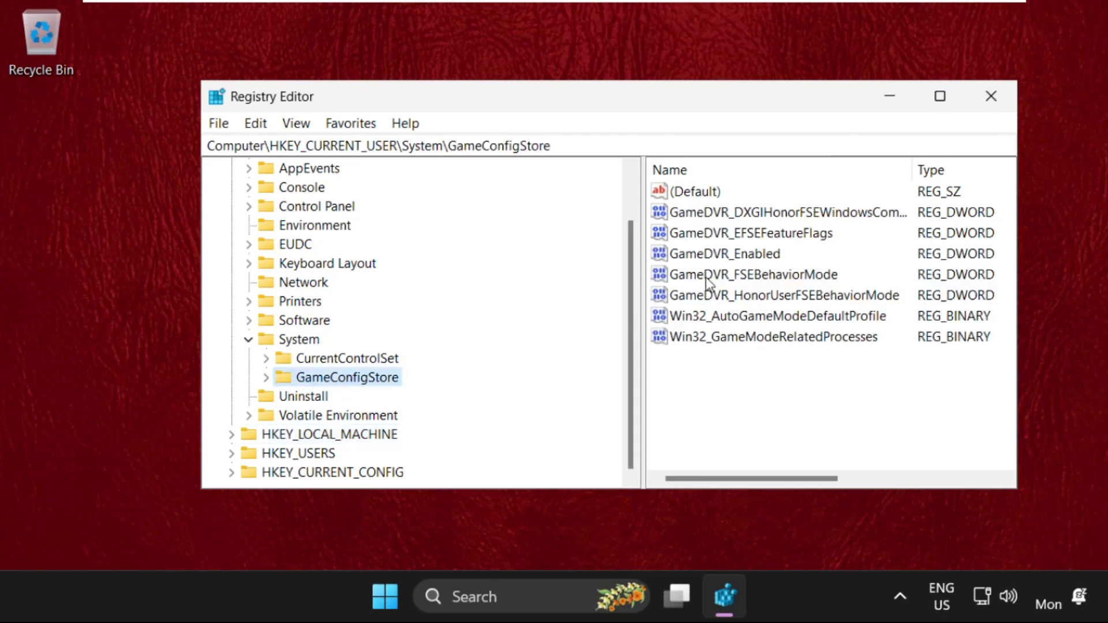
# Change GameDVR_Enabled's data from 1 to 0
pyautogui.click(721, 259)
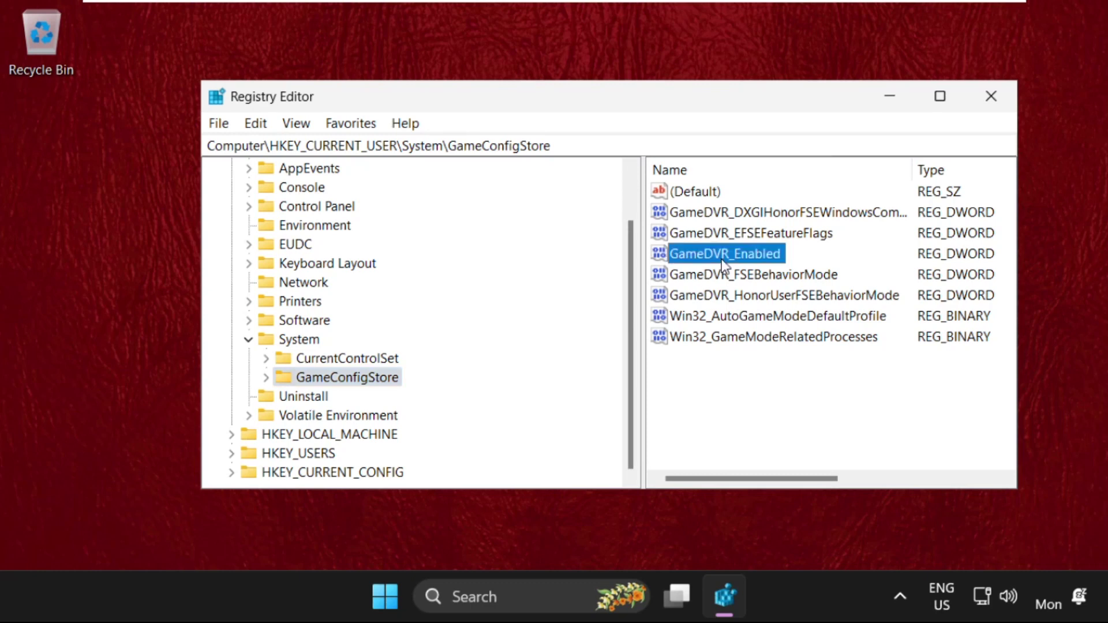
pyautogui.rightClick(758, 256)
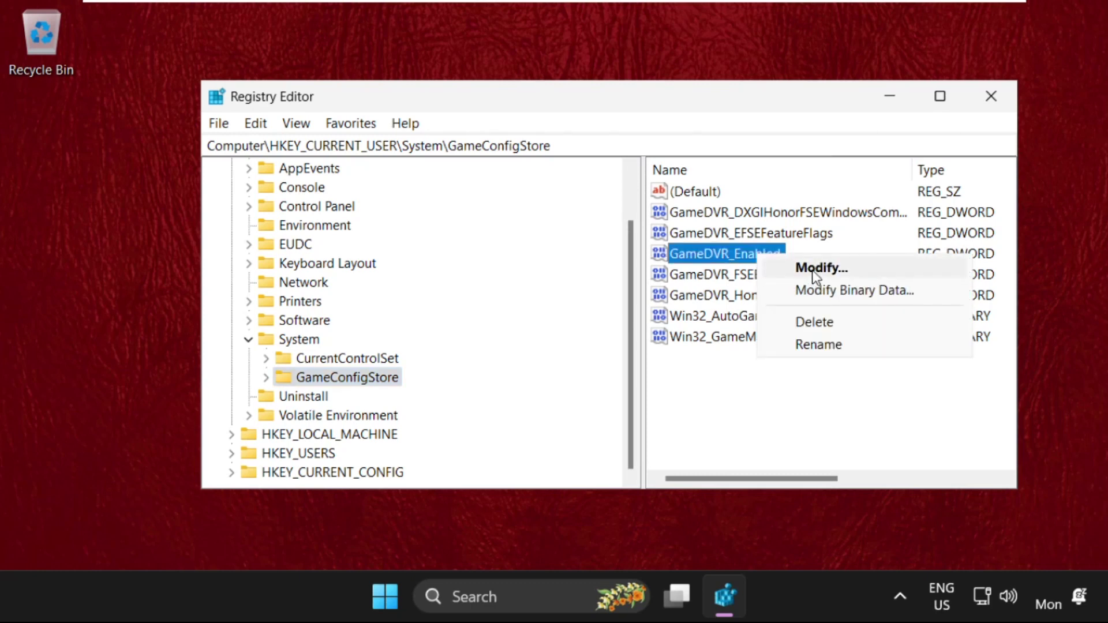
pyautogui.click(812, 270)
pyautogui.press('BackSpace')
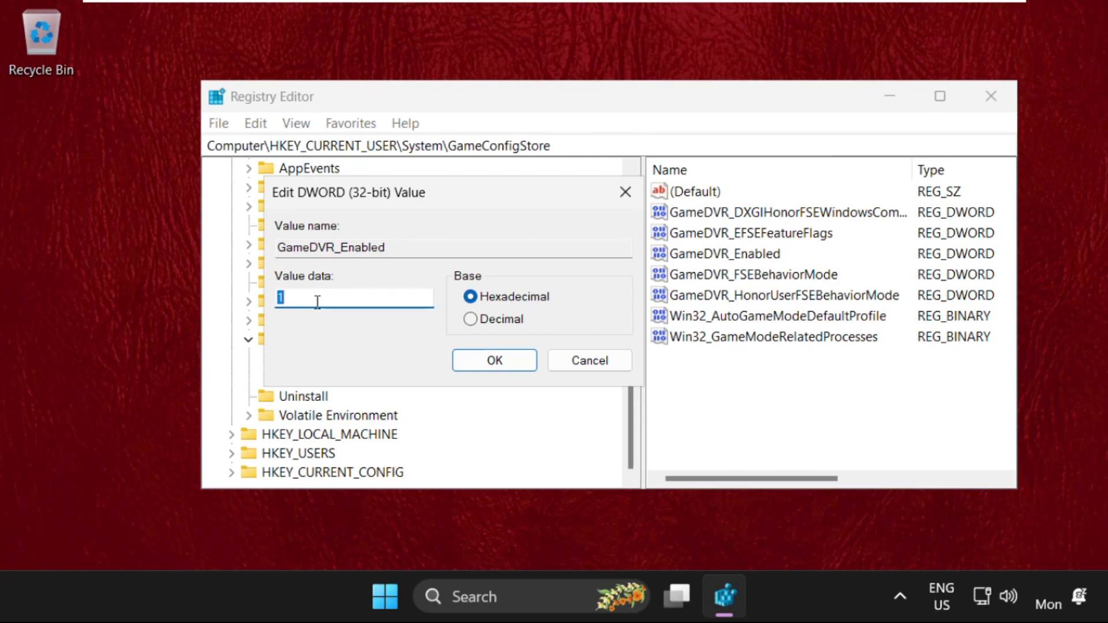
pyautogui.write('0')
pyautogui.click(474, 362)
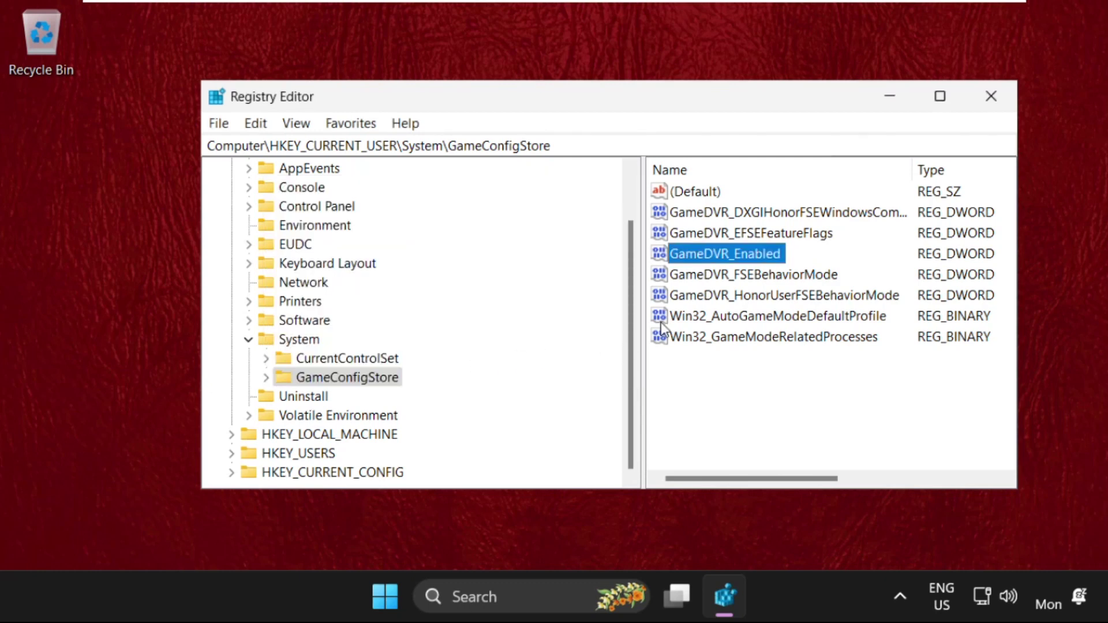
# Change GameDVR_FSEBehaviorMode from 0 to 2 and collapse the System key
pyautogui.click(762, 277)
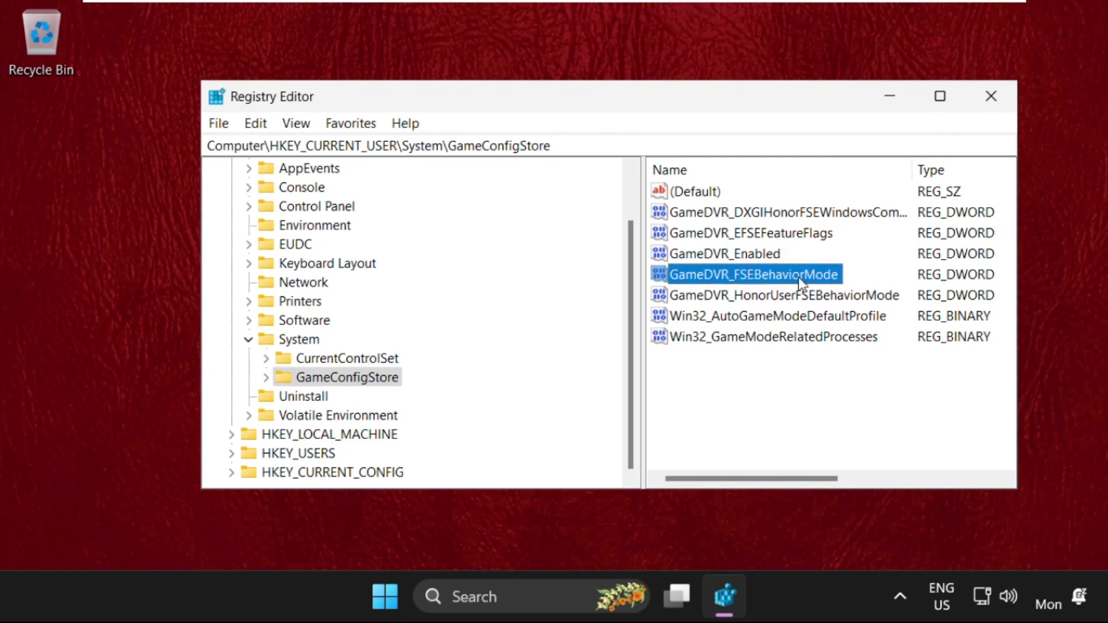
pyautogui.rightClick(798, 278)
pyautogui.click(822, 292)
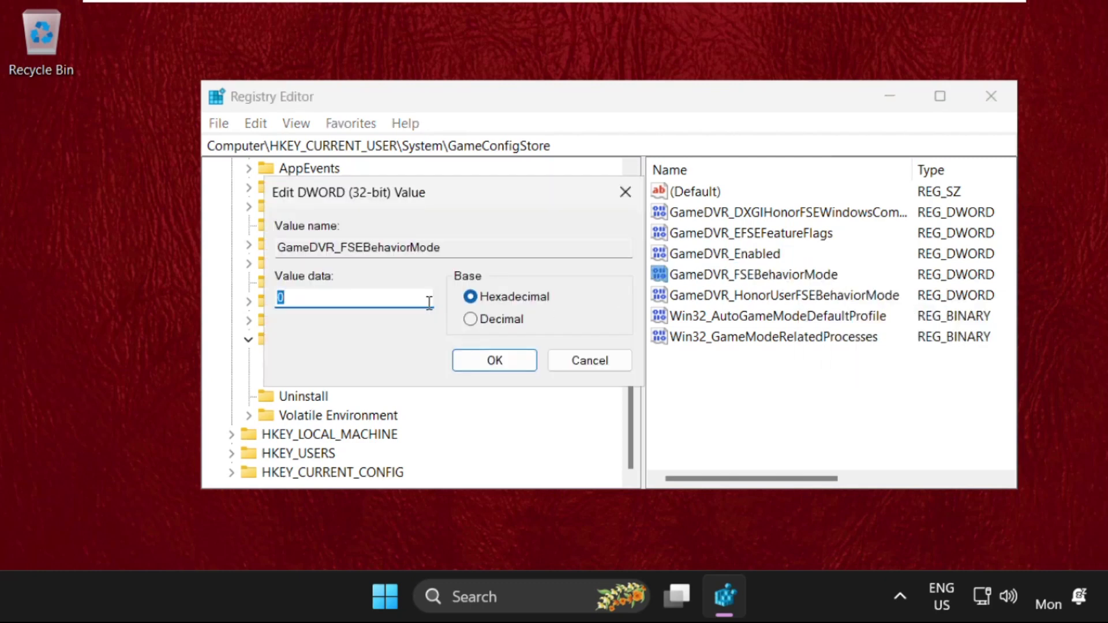
pyautogui.press('BackSpace')
pyautogui.write('2')
pyautogui.click(498, 368)
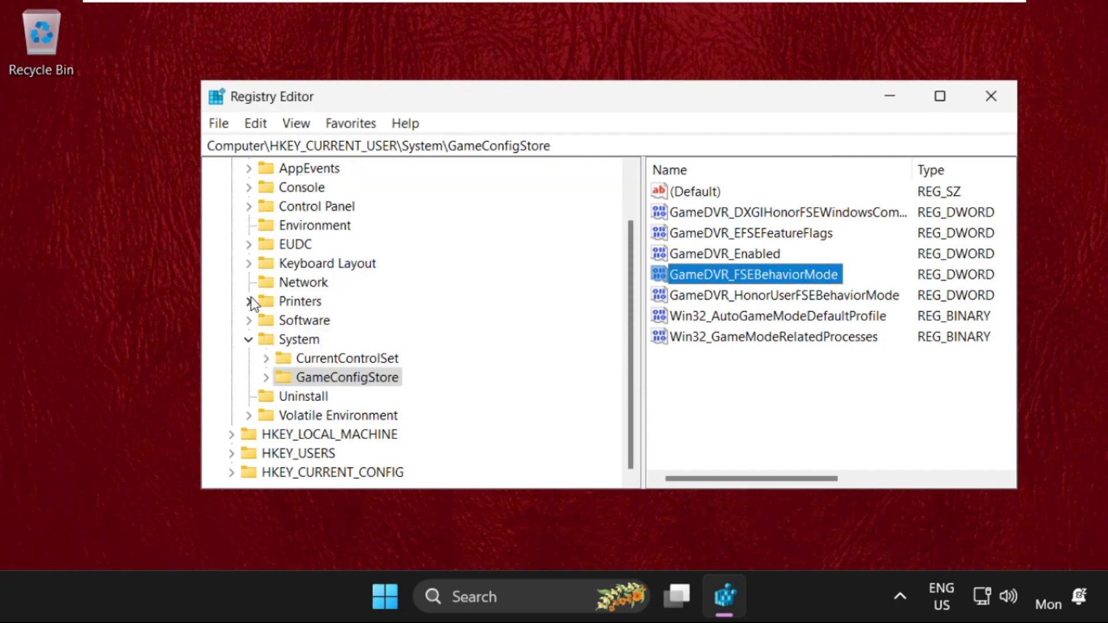
pyautogui.click(250, 340)
# Open HKLM\SOFTWARE\Microsoft\PolicyManager\default\ApplicationManagement\AllowGameDVR
pyautogui.click(232, 208)
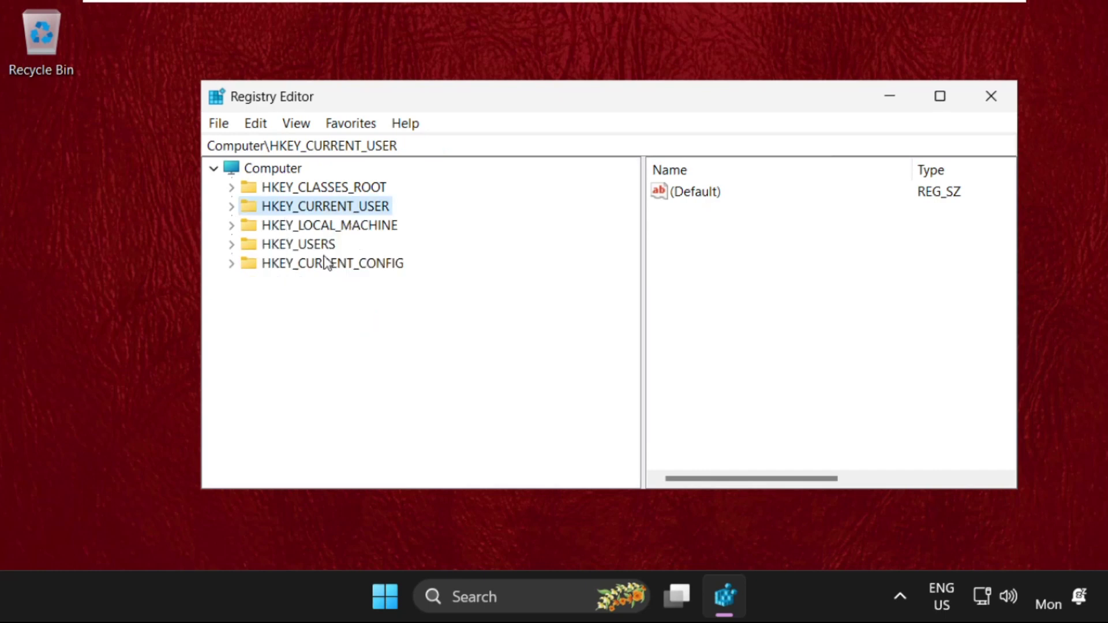
pyautogui.click(233, 225)
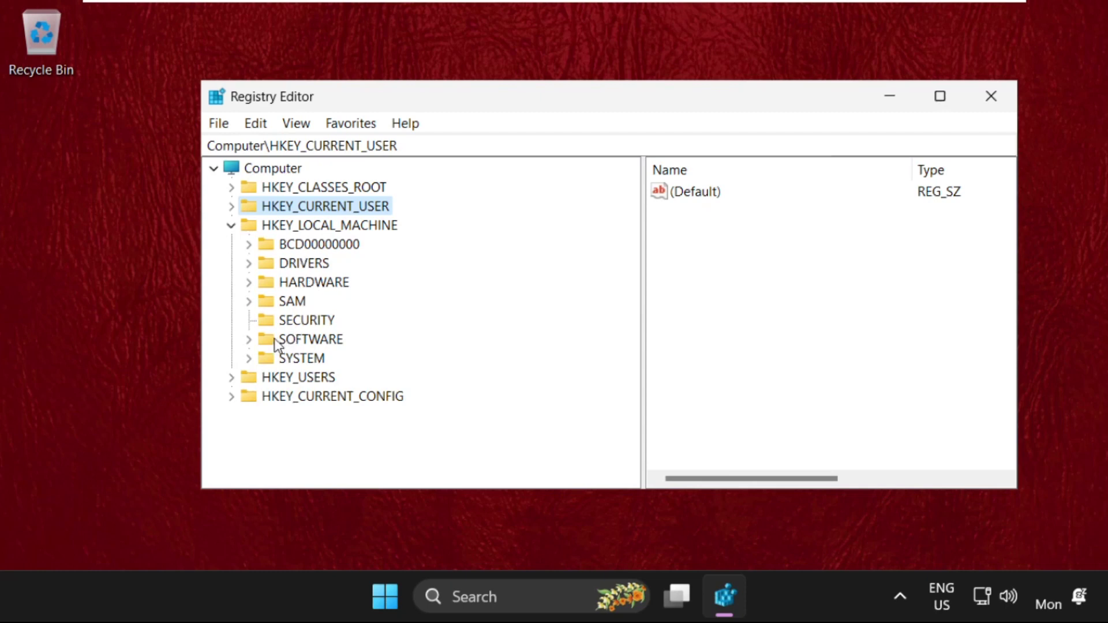
pyautogui.click(249, 339)
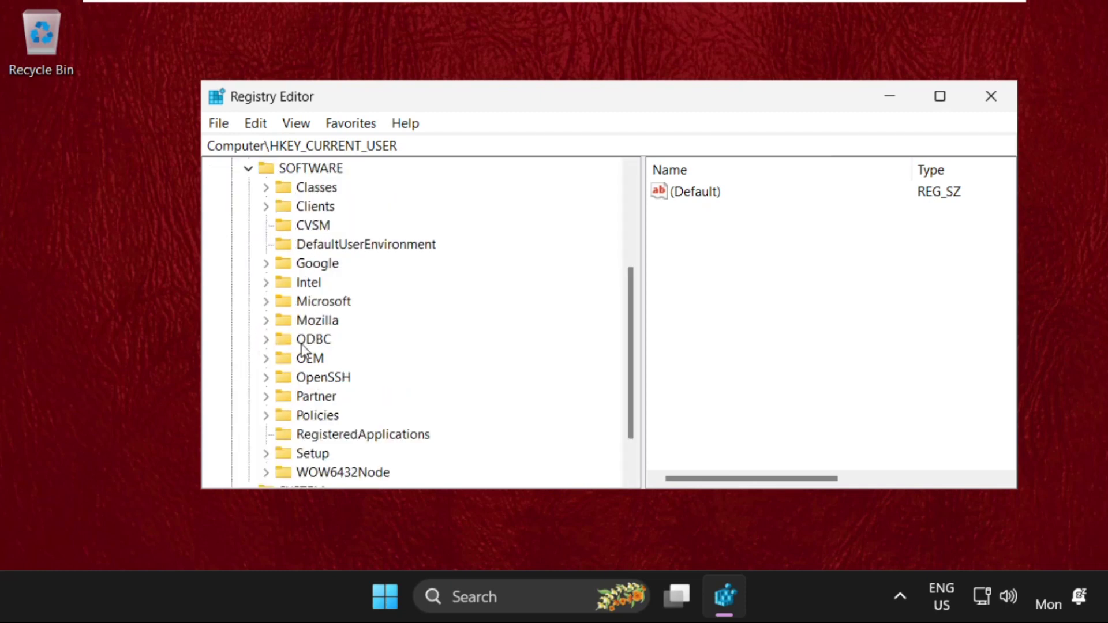
pyautogui.click(267, 302)
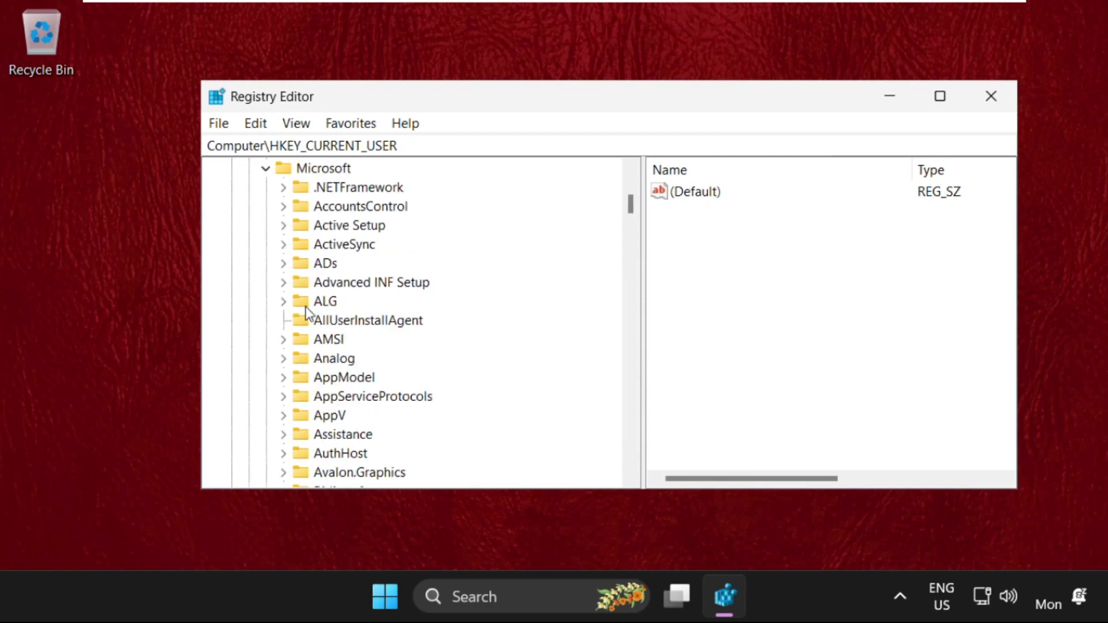
pyautogui.scroll(-1, 333, 348)
pyautogui.scroll(-4, 333, 348)
pyautogui.scroll(-4, 333, 348)
pyautogui.scroll(-3, 333, 348)
pyautogui.scroll(-8, 333, 349)
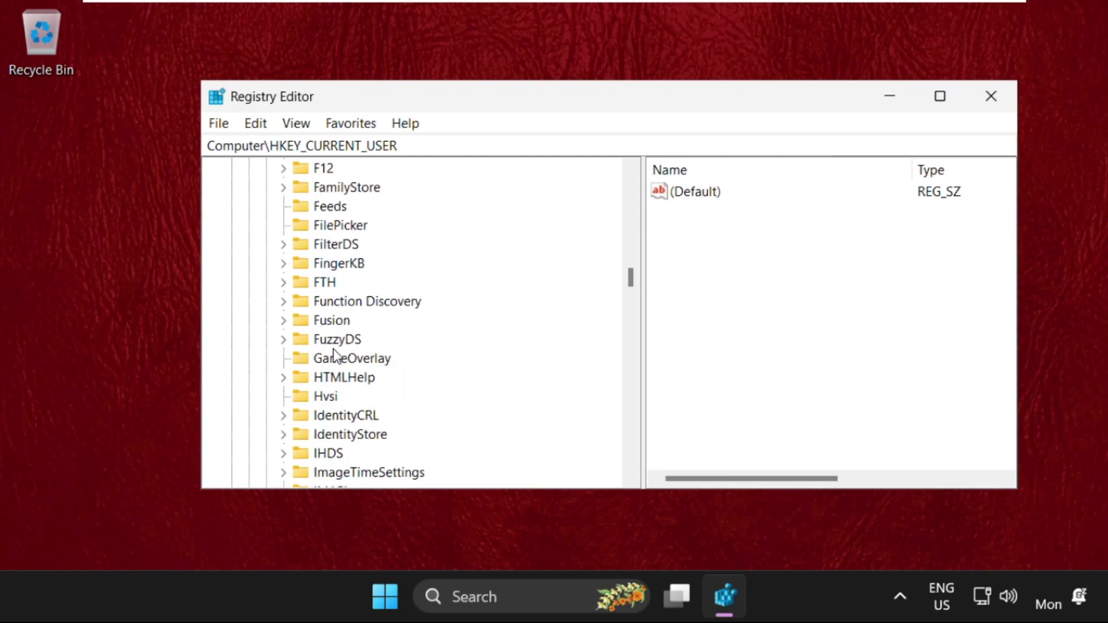
pyautogui.scroll(-6, 333, 350)
pyautogui.scroll(-6, 333, 350)
pyautogui.scroll(-6, 333, 348)
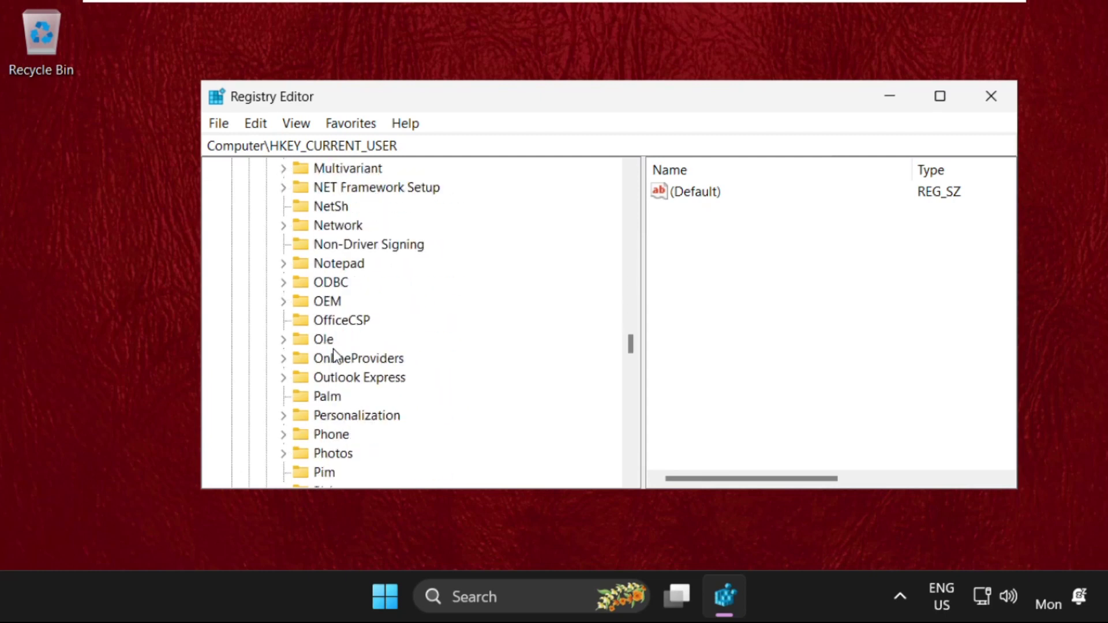
pyautogui.scroll(-3, 334, 349)
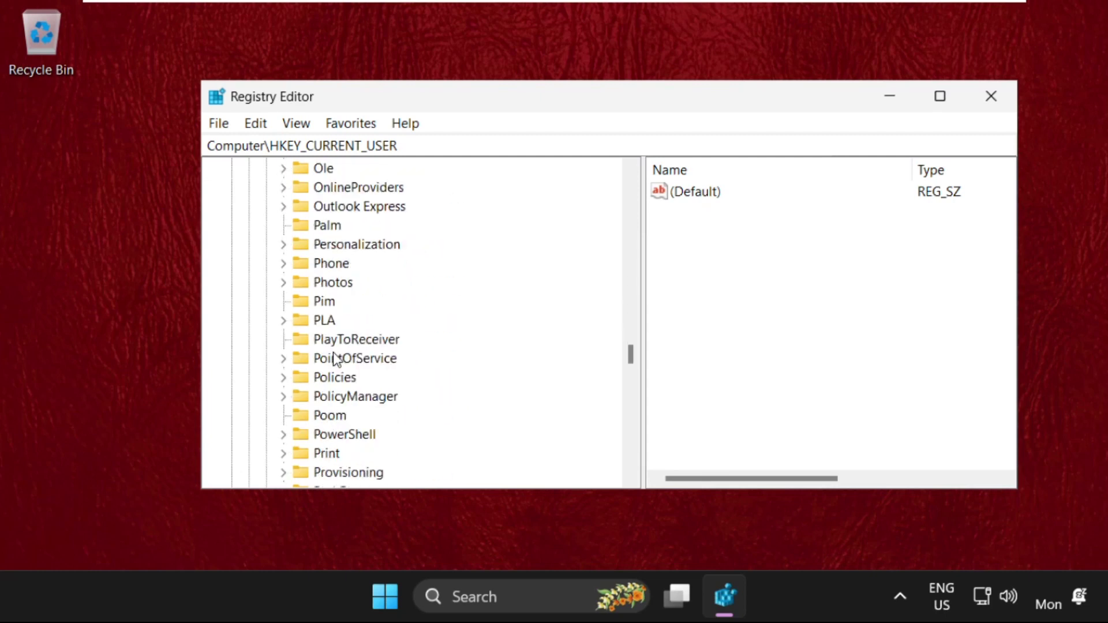
pyautogui.click(283, 397)
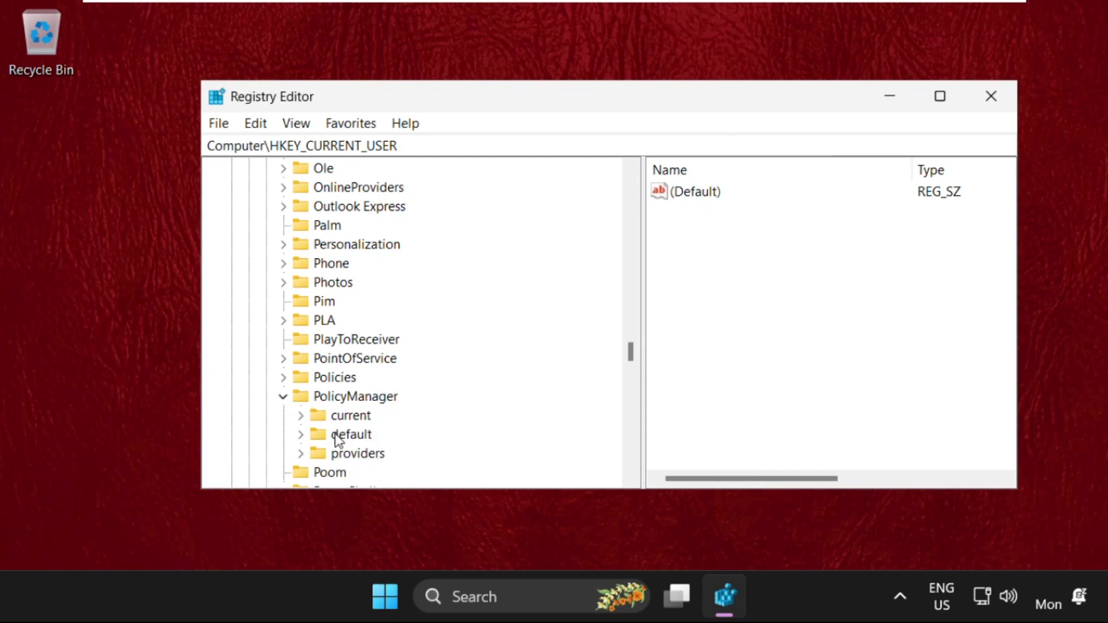
pyautogui.click(303, 434)
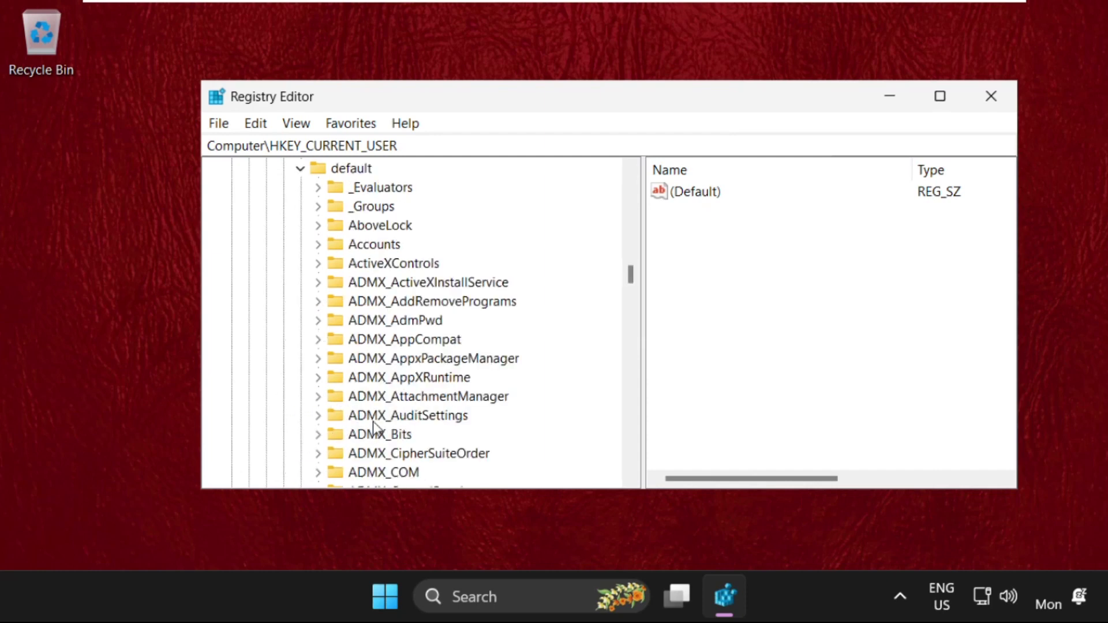
pyautogui.scroll(-2, 374, 421)
pyautogui.scroll(-2, 373, 422)
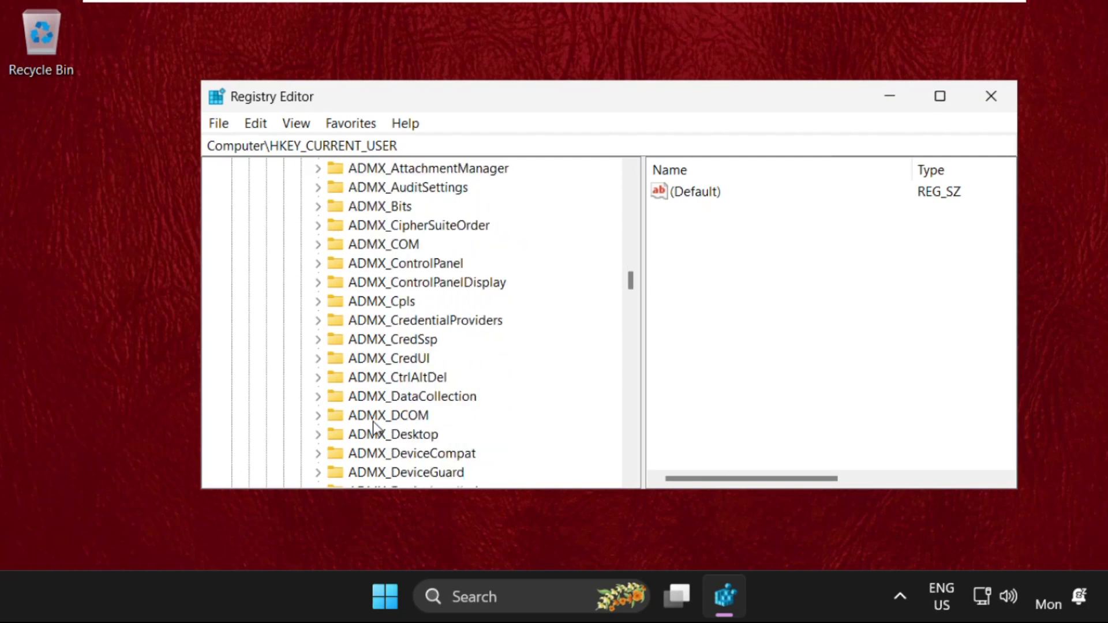
pyautogui.scroll(-3, 373, 422)
pyautogui.scroll(-2, 373, 422)
pyautogui.scroll(-2, 373, 422)
pyautogui.scroll(-2, 373, 422)
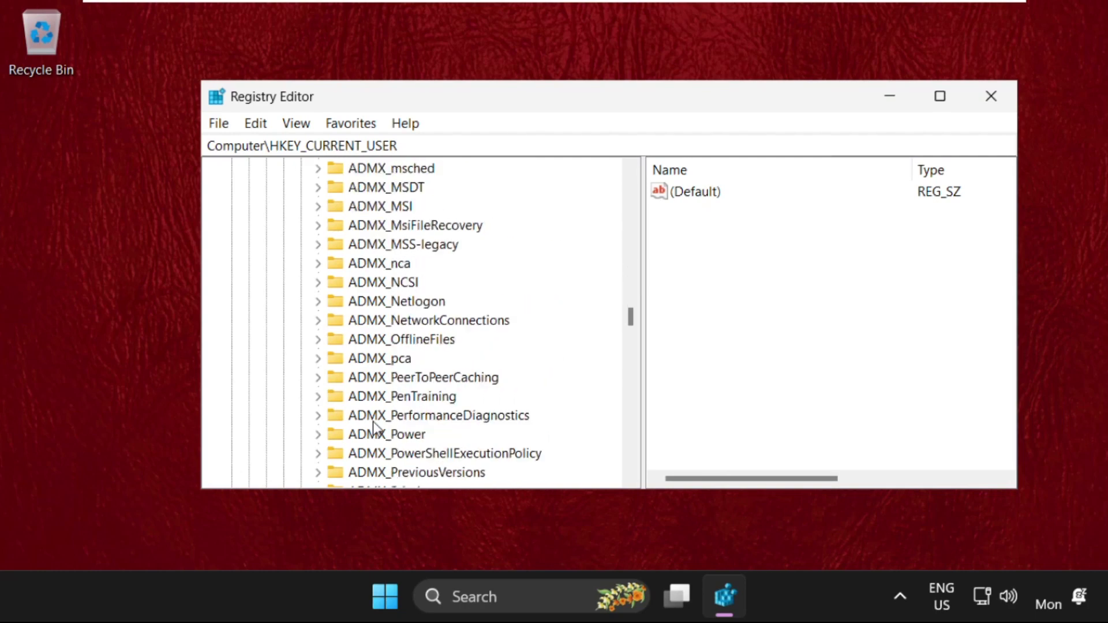
pyautogui.scroll(-2, 373, 421)
pyautogui.scroll(-5, 373, 421)
pyautogui.scroll(-2, 374, 422)
pyautogui.scroll(1, 374, 422)
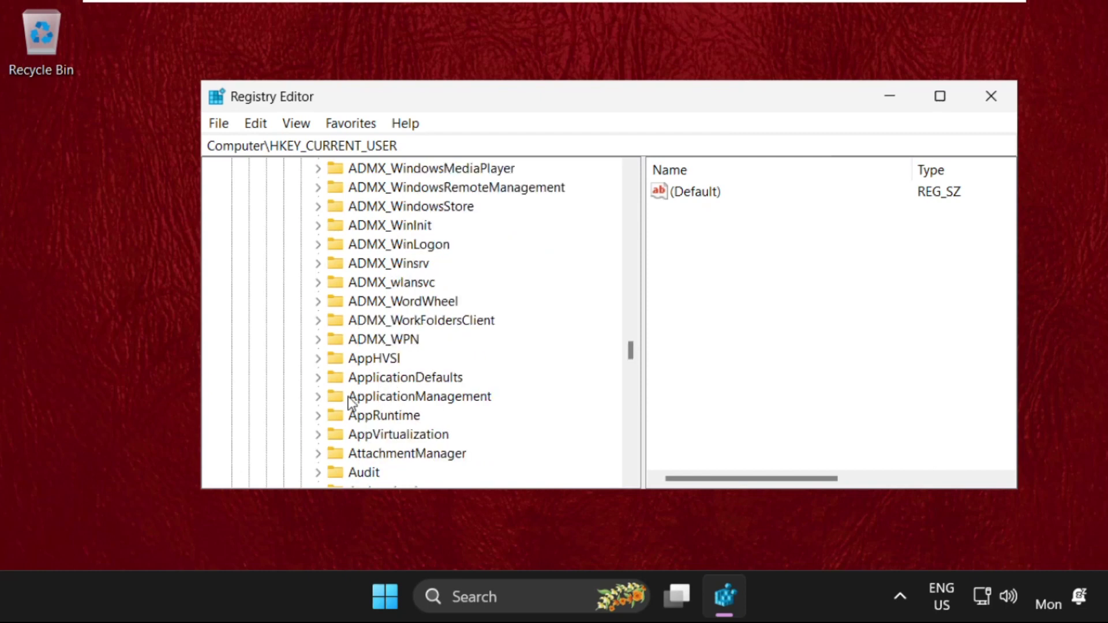
pyautogui.click(317, 397)
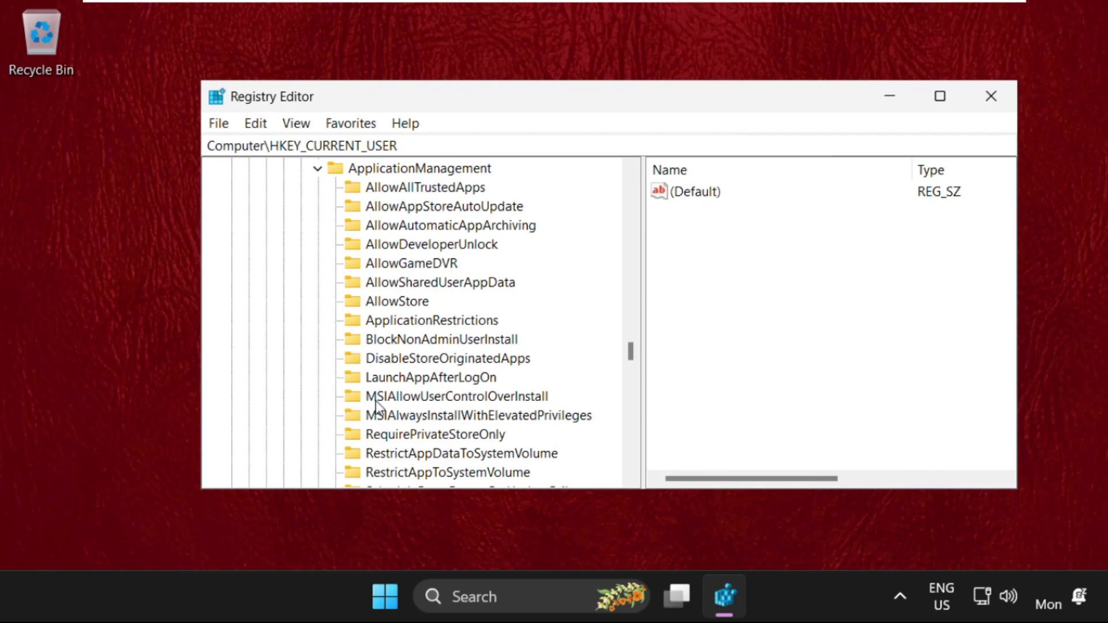
pyautogui.click(412, 265)
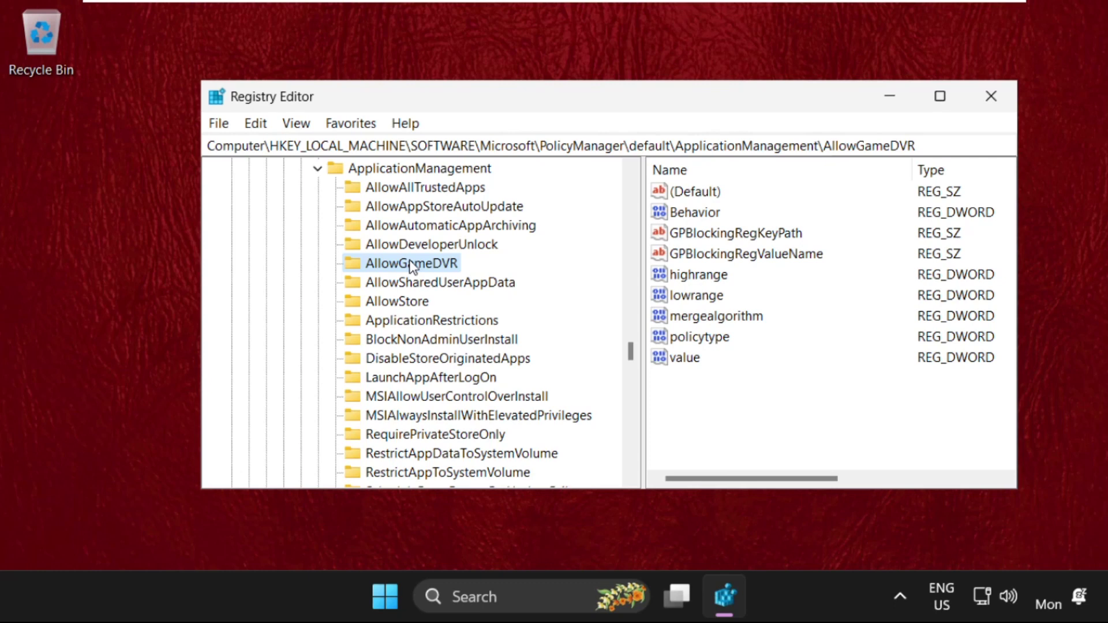
# Change AllowGameDVR's 'value' entry from 1 to 0, then close Registry Editor
pyautogui.click(696, 359)
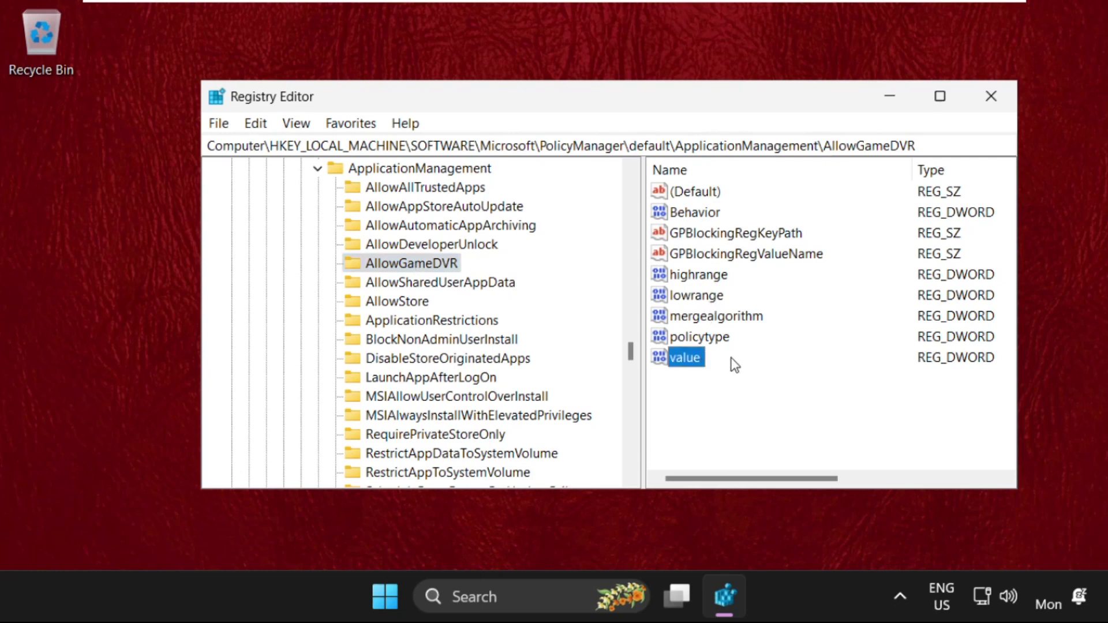
pyautogui.rightClick(697, 360)
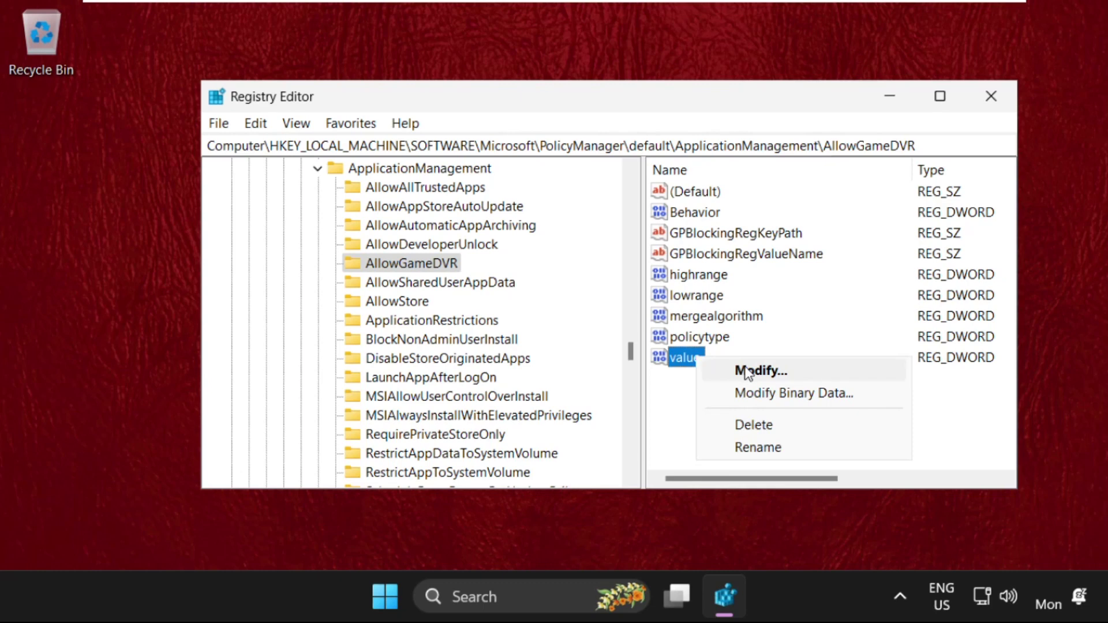
pyautogui.click(744, 371)
pyautogui.press('BackSpace')
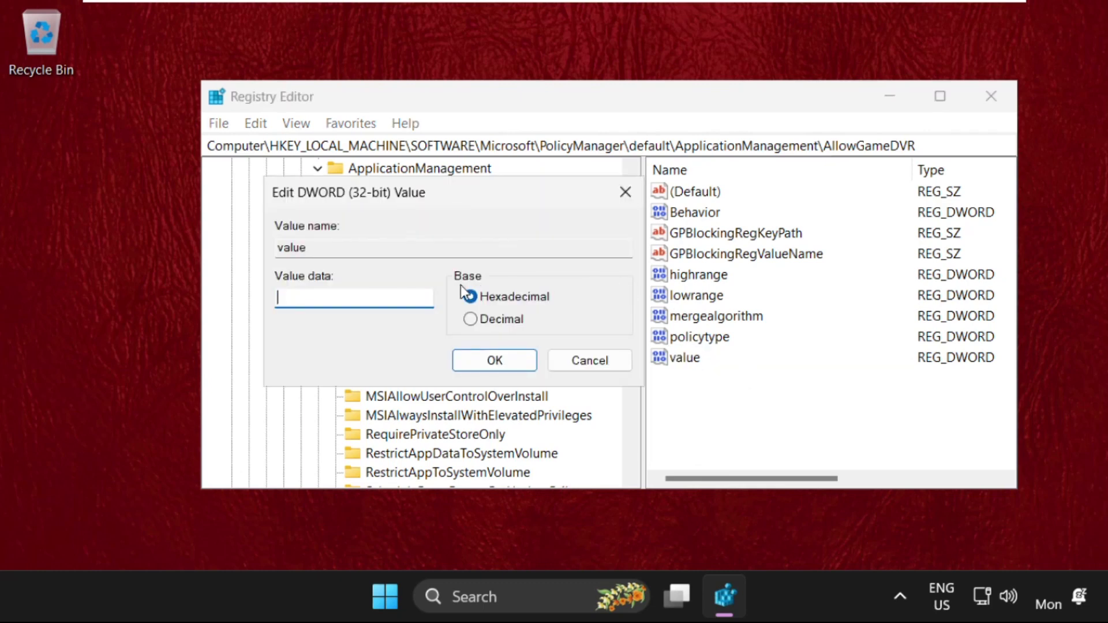
pyautogui.write('0')
pyautogui.click(494, 362)
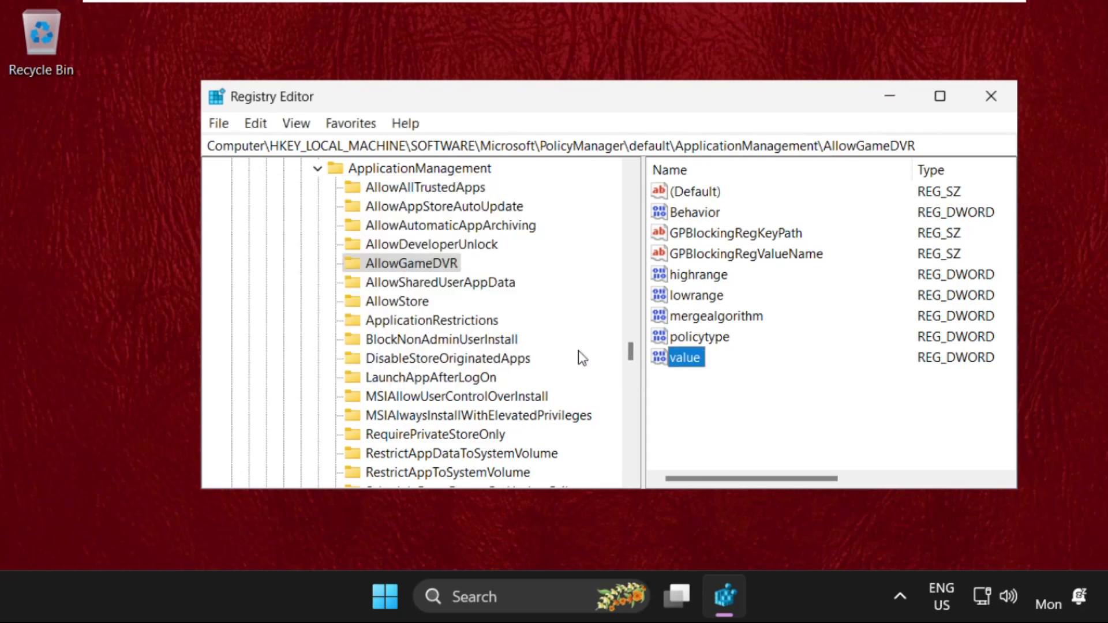
pyautogui.click(987, 97)
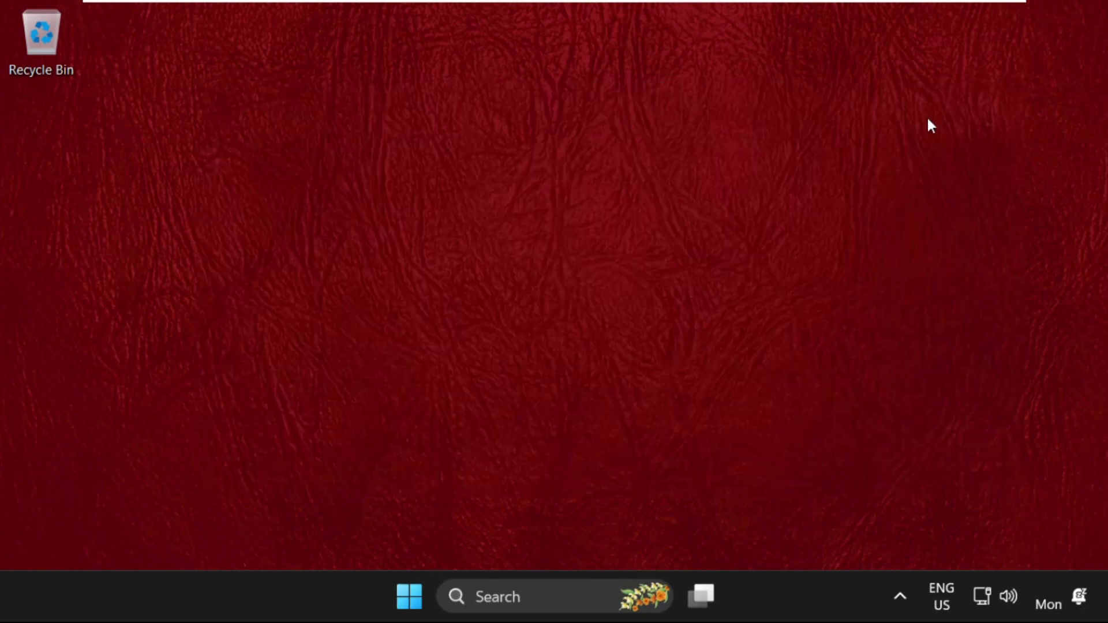
# Open Task Manager's Run new task dialog and start browsing for a program
pyautogui.rightClick(766, 584)
pyautogui.click(812, 511)
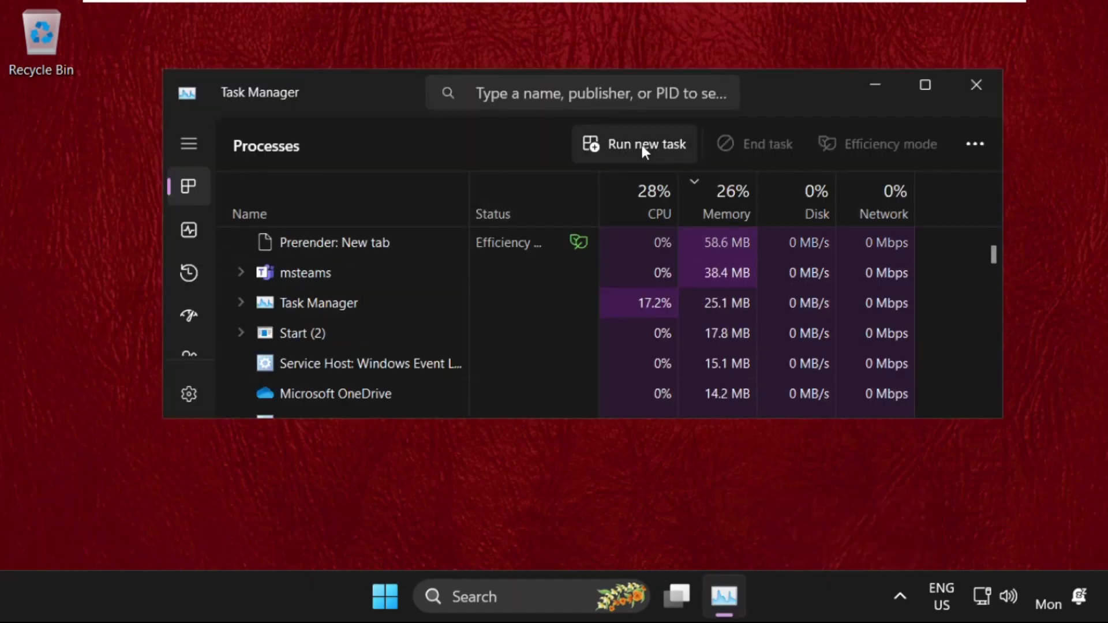
pyautogui.click(641, 144)
pyautogui.moveTo(412, 114); pyautogui.dragTo(539, 129)
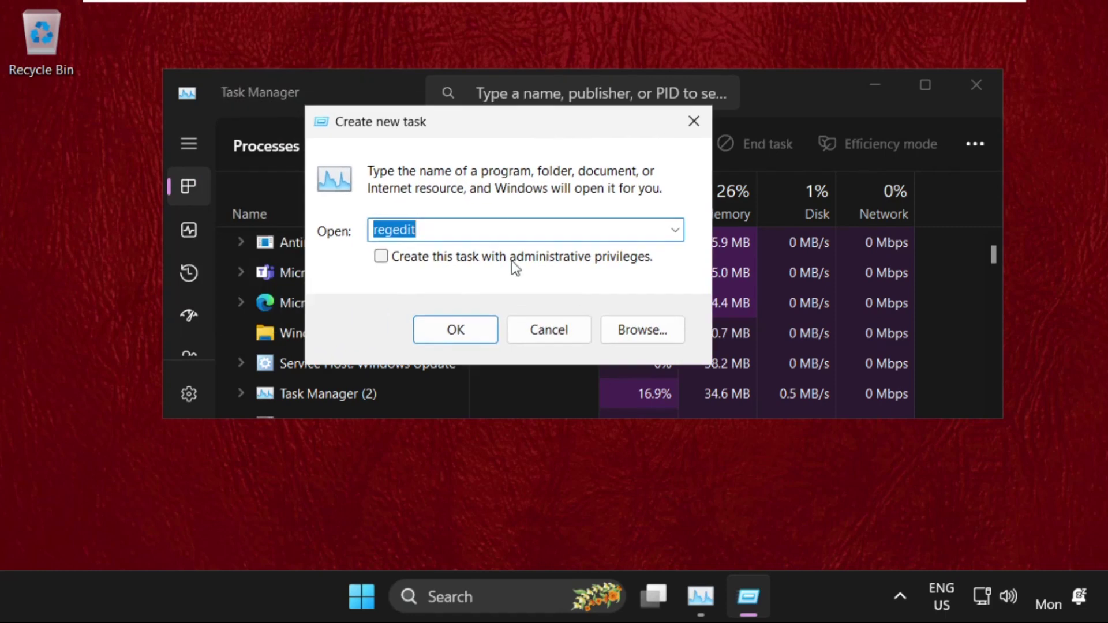
pyautogui.click(642, 329)
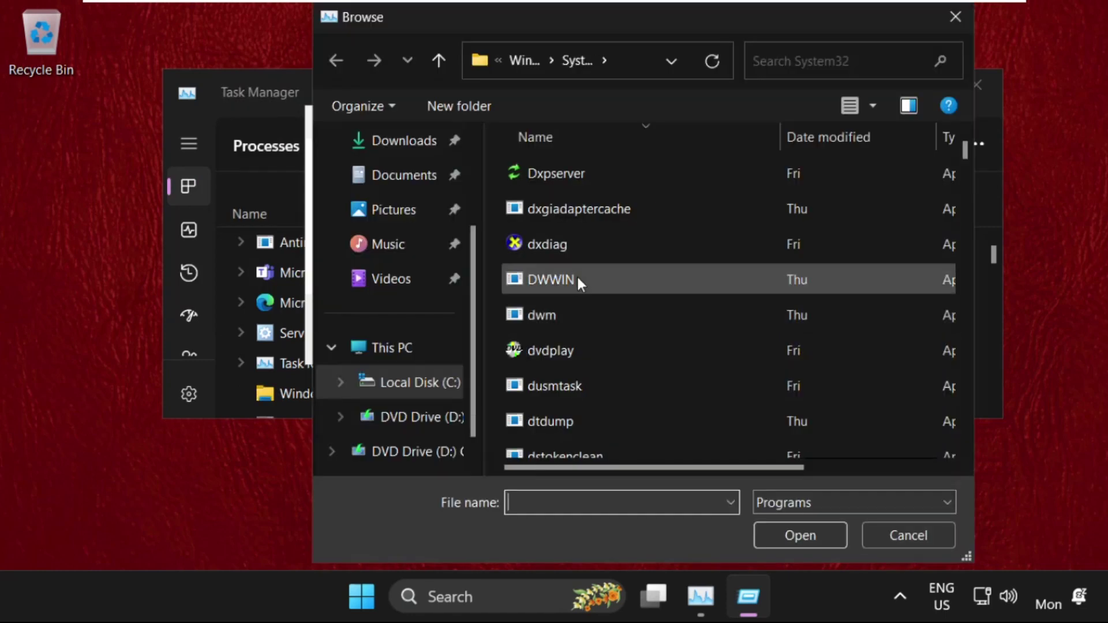
# Browse to C:\Windows\System32 and select cmd
pyautogui.click(412, 349)
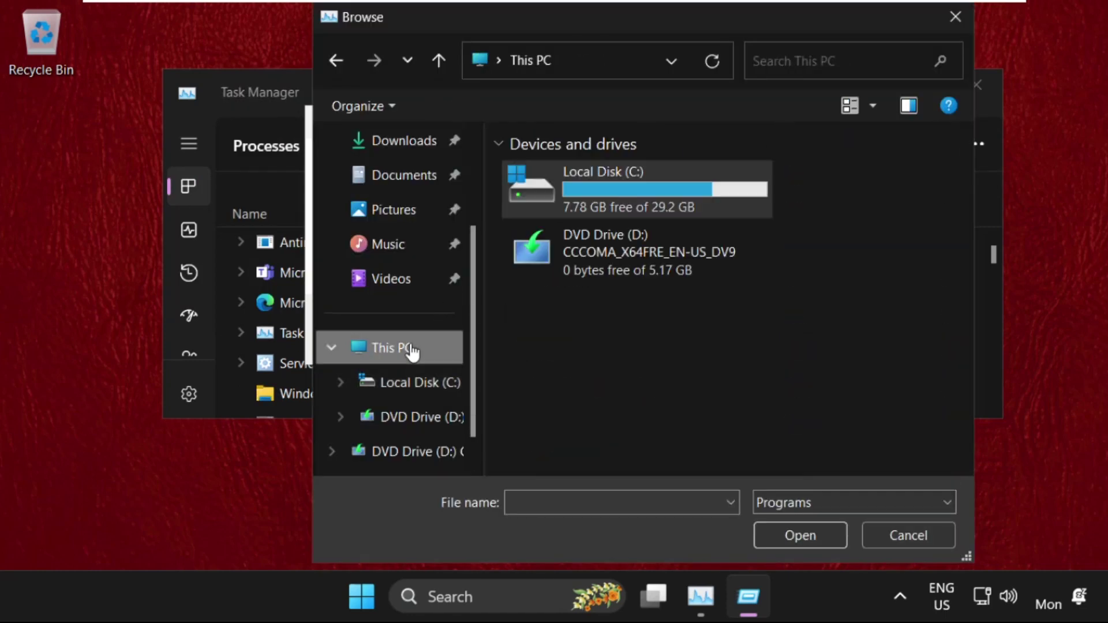
pyautogui.doubleClick(611, 189)
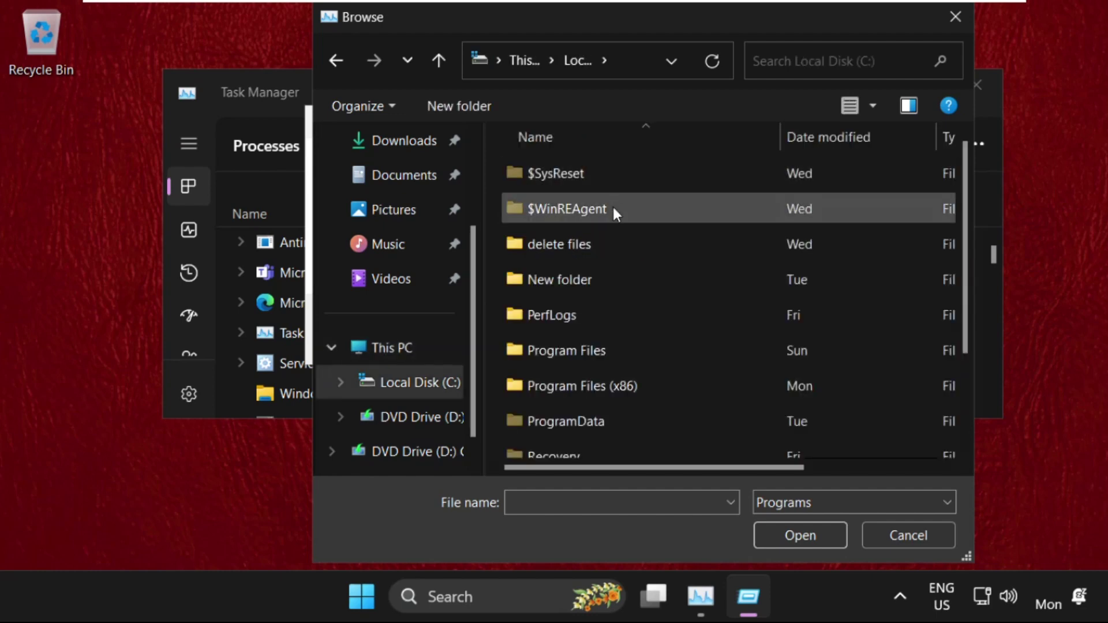
pyautogui.scroll(-3, 620, 277)
pyautogui.doubleClick(584, 432)
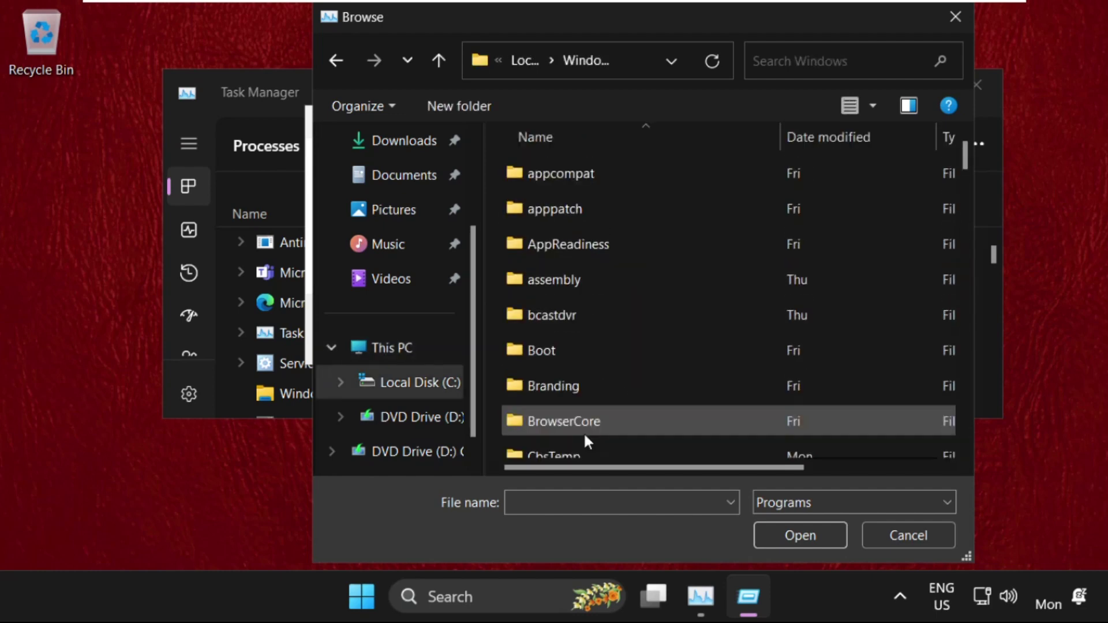
pyautogui.scroll(-10, 590, 344)
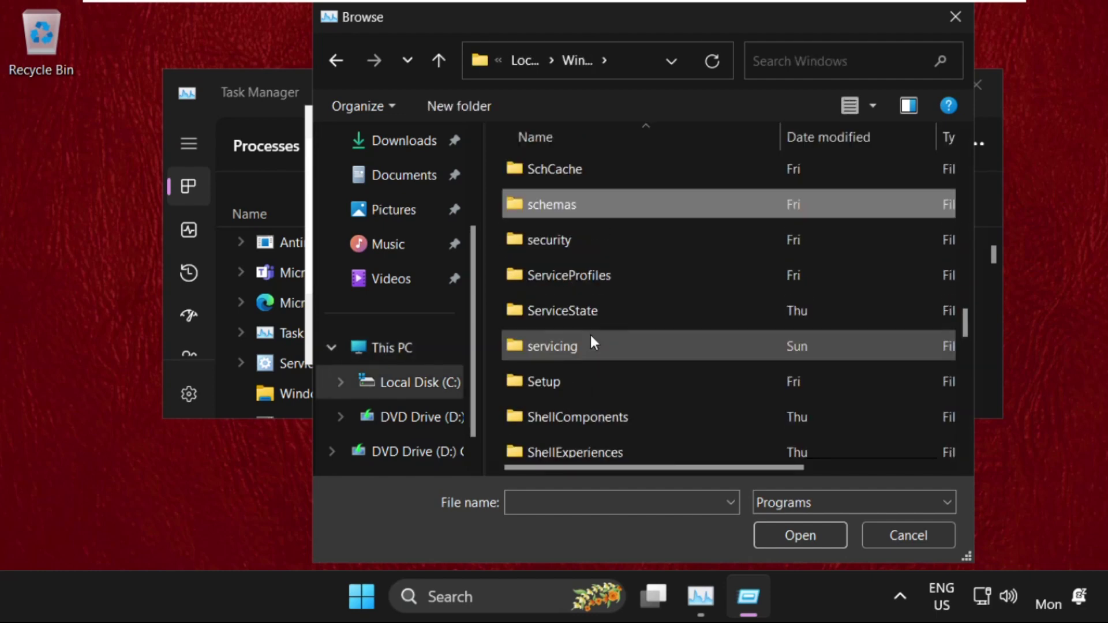
pyautogui.scroll(-3, 630, 331)
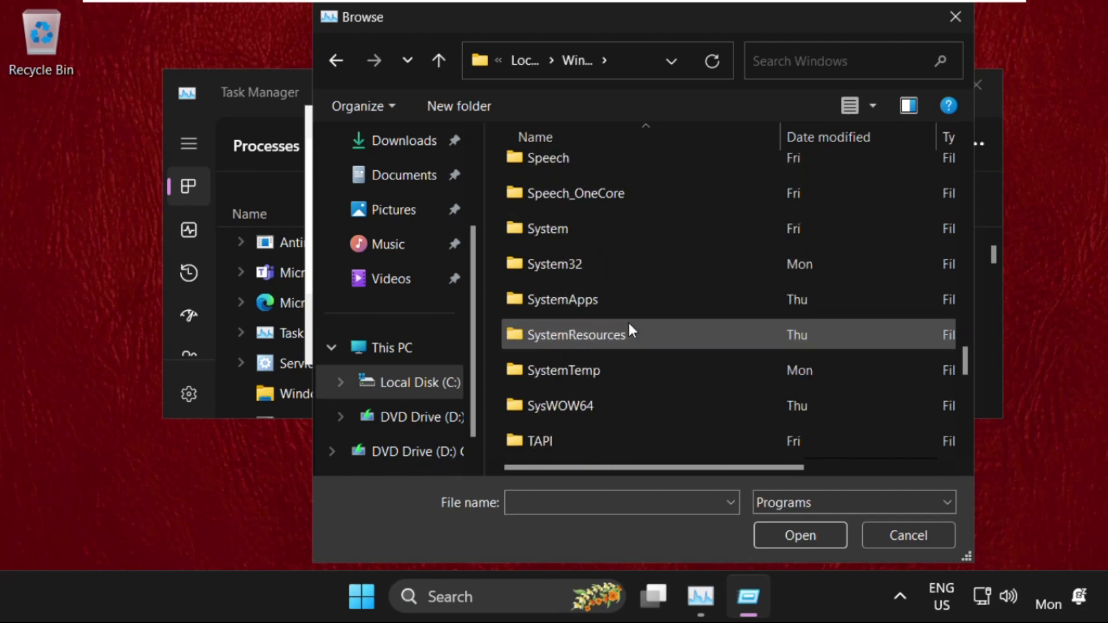
pyautogui.click(595, 266)
pyautogui.doubleClick(582, 265)
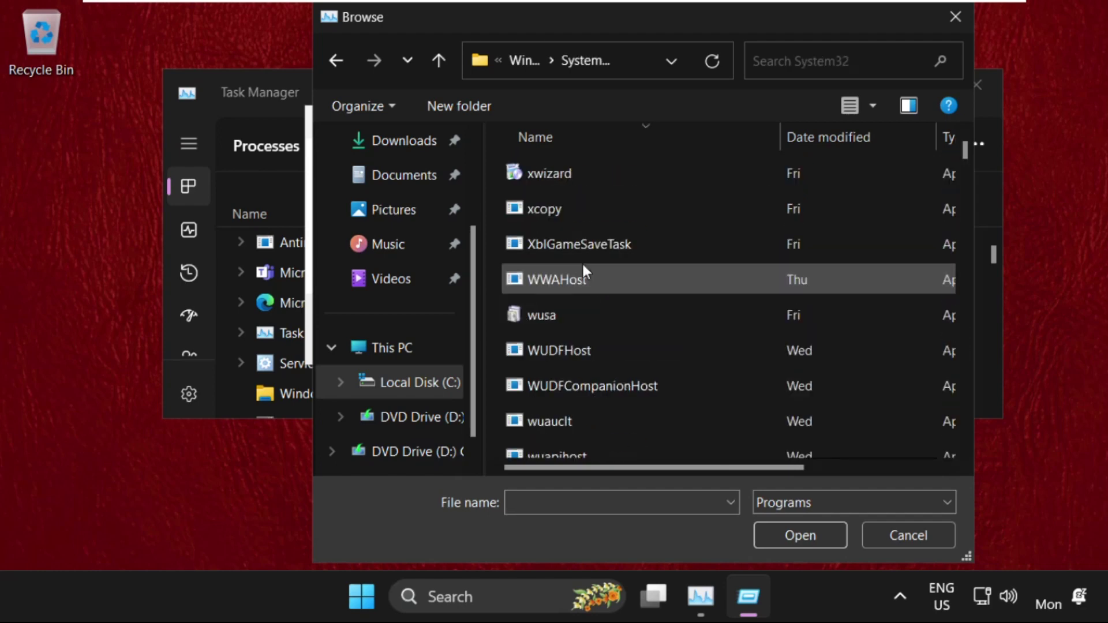
pyautogui.click(582, 261)
pyautogui.write('customi')
pyautogui.scroll(-5, 560, 282)
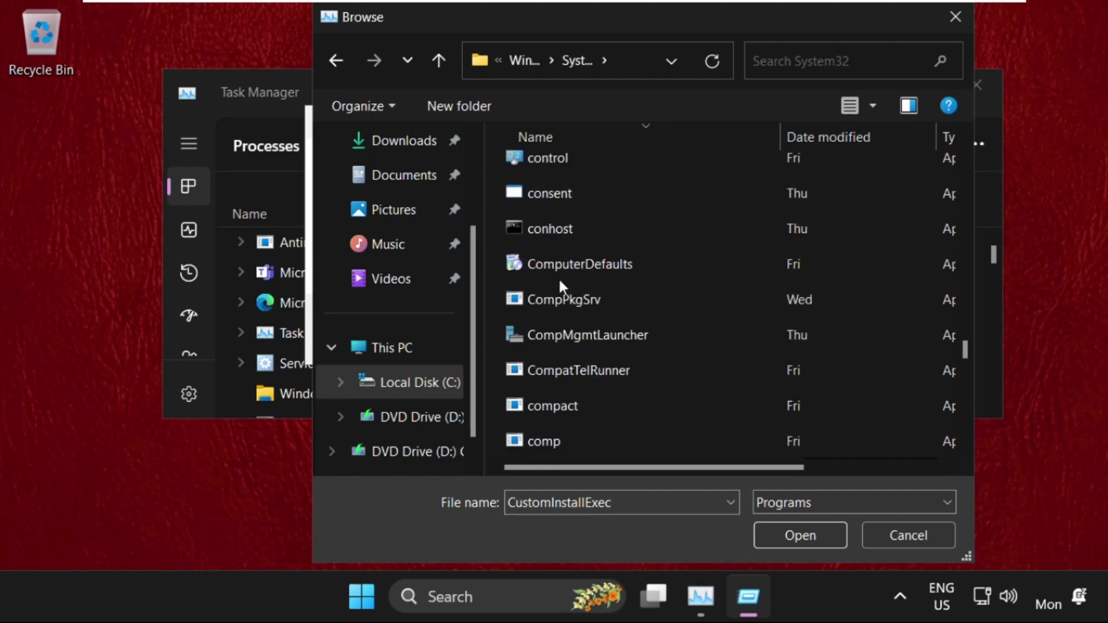
pyautogui.scroll(-2, 560, 282)
pyautogui.scroll(-2, 559, 277)
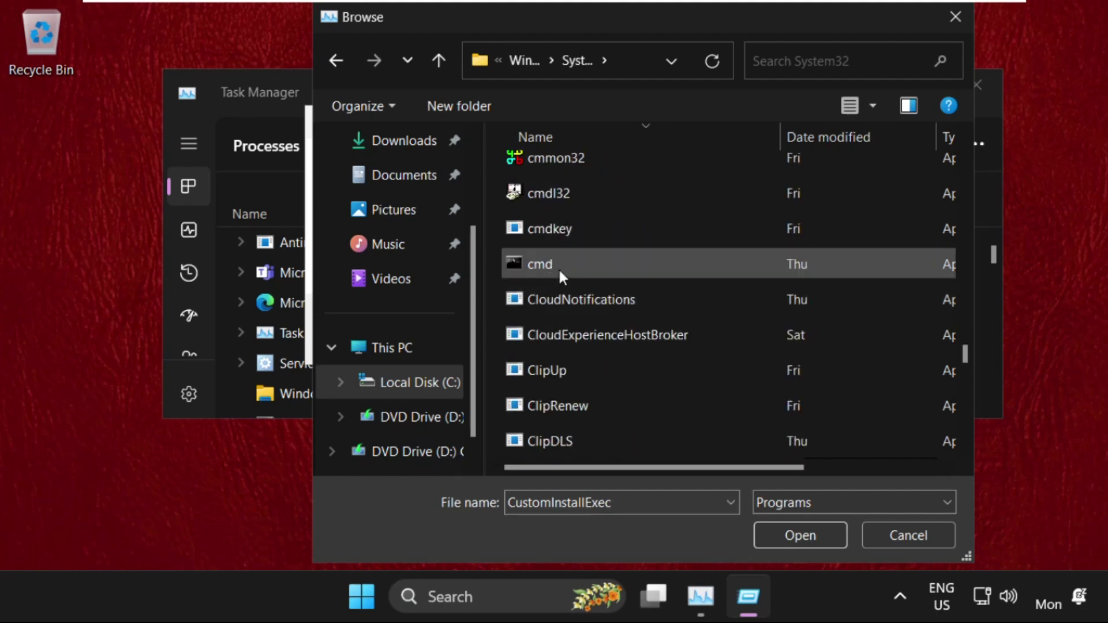
pyautogui.click(572, 264)
pyautogui.moveTo(541, 263)
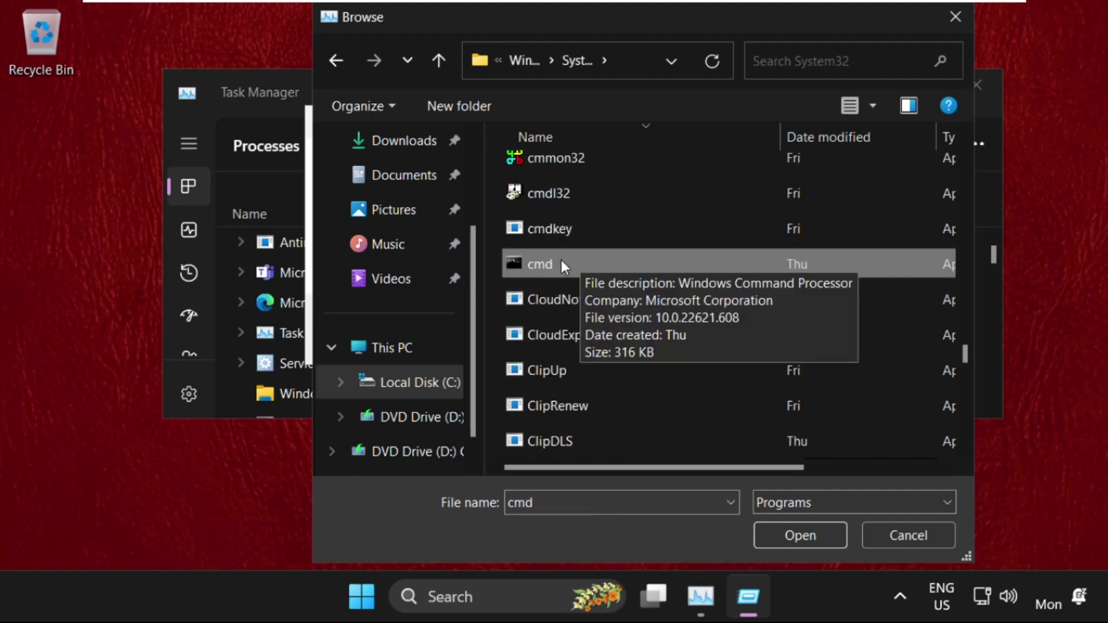
# Accept cmd.exe and run it with administrative privileges
pyautogui.click(811, 537)
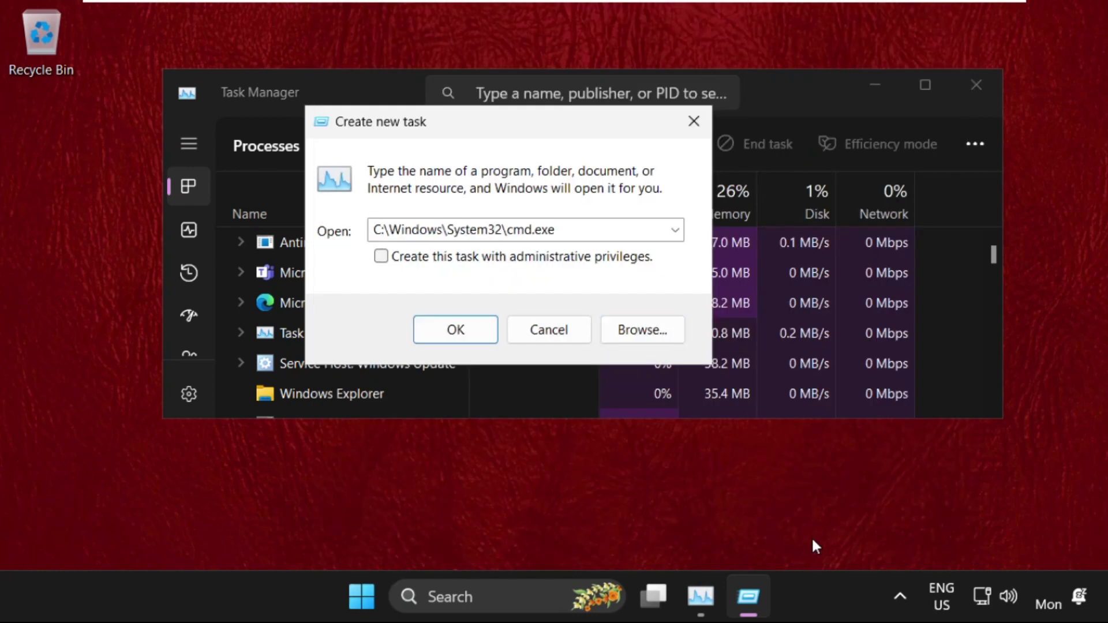
pyautogui.click(382, 257)
pyautogui.click(458, 333)
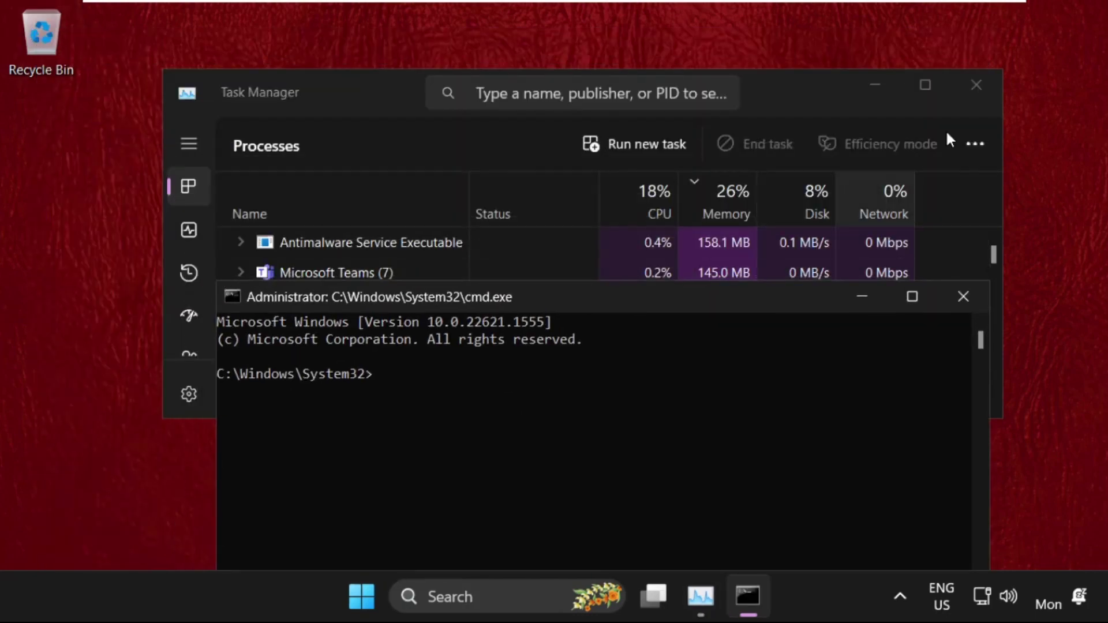
# Close Task Manager, run prompt, then sfc /scanfile=c:\windows\system32\ieframe.dll
pyautogui.click(976, 84)
pyautogui.moveTo(613, 302); pyautogui.dragTo(616, 133)
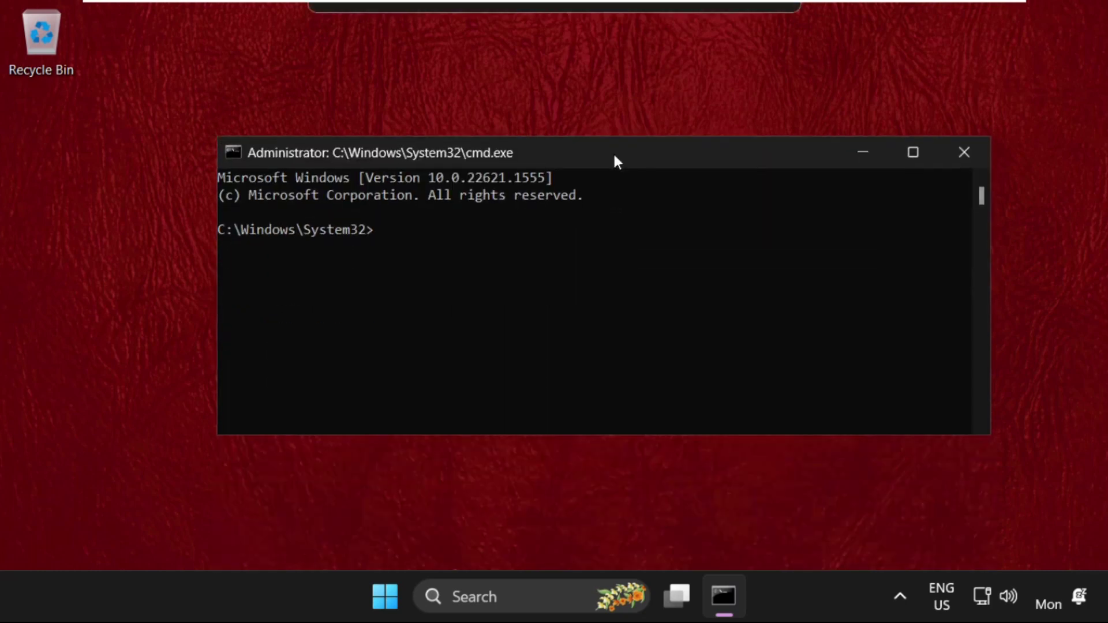
pyautogui.write('pr')
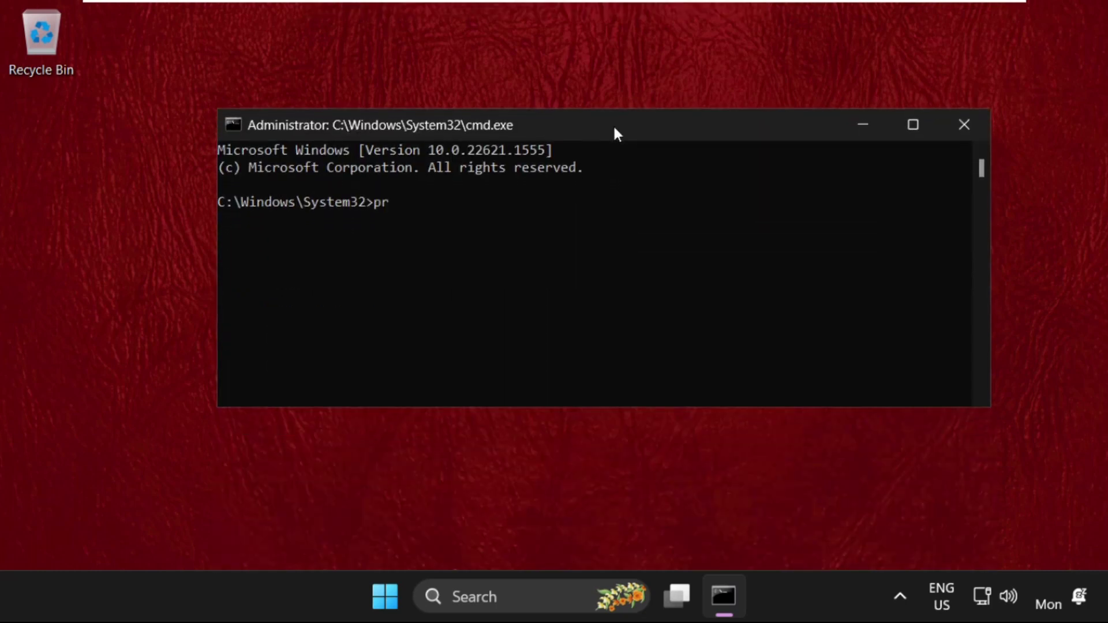
pyautogui.write('omp')
pyautogui.write('t')
pyautogui.press('Return')
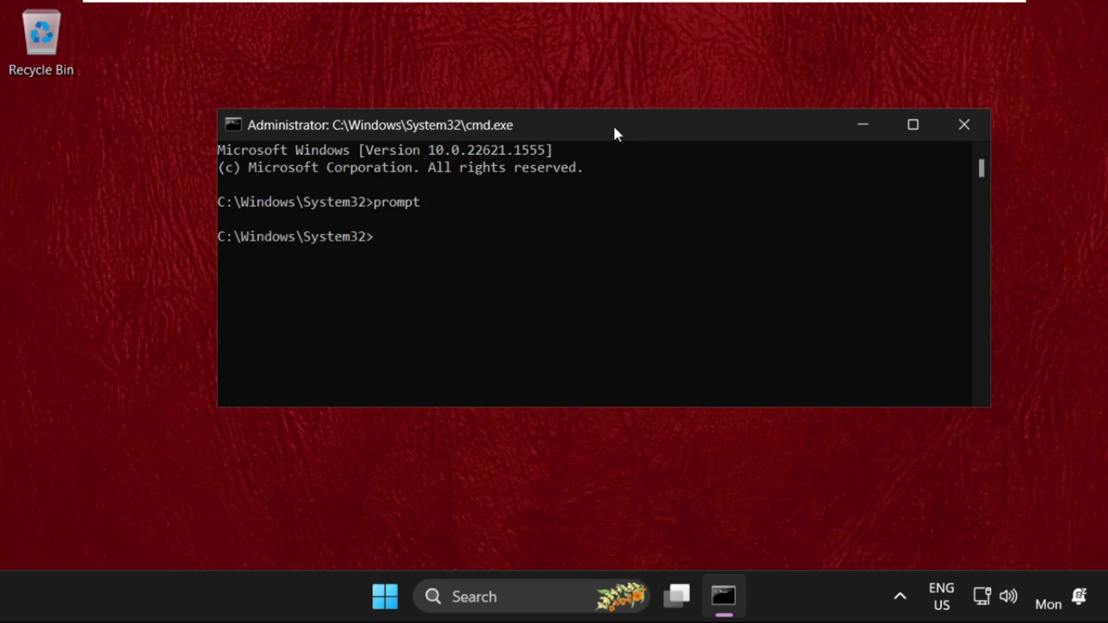
pyautogui.write('sfc /sc')
pyautogui.write('ann')
pyautogui.press('BackSpace')
pyautogui.write('fi')
pyautogui.write('le=c:')
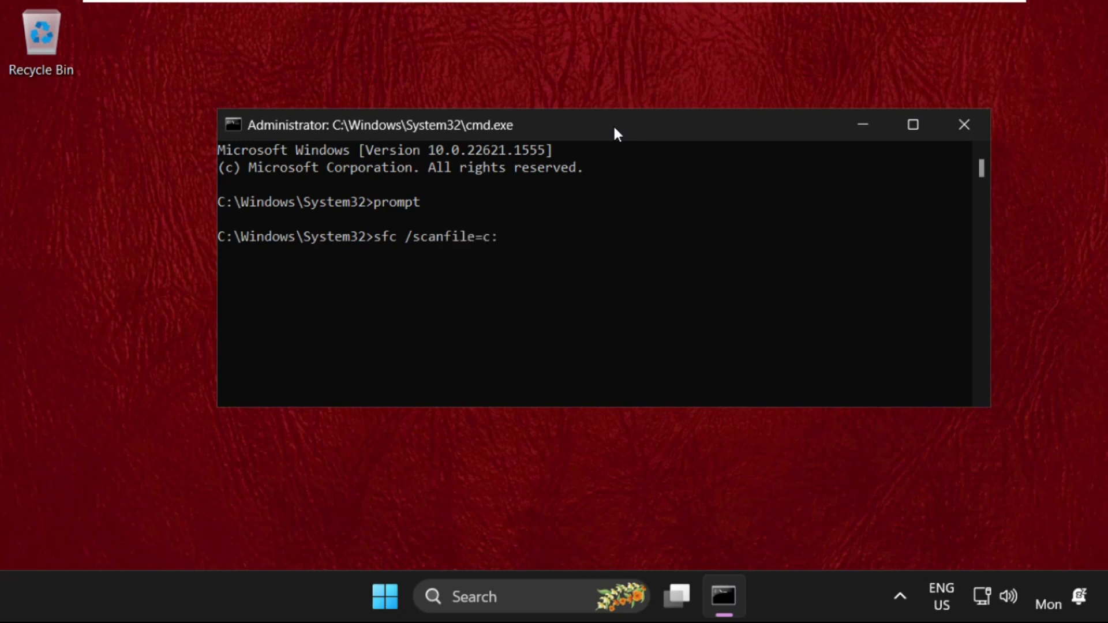
pyautogui.write('\\windows\\sy')
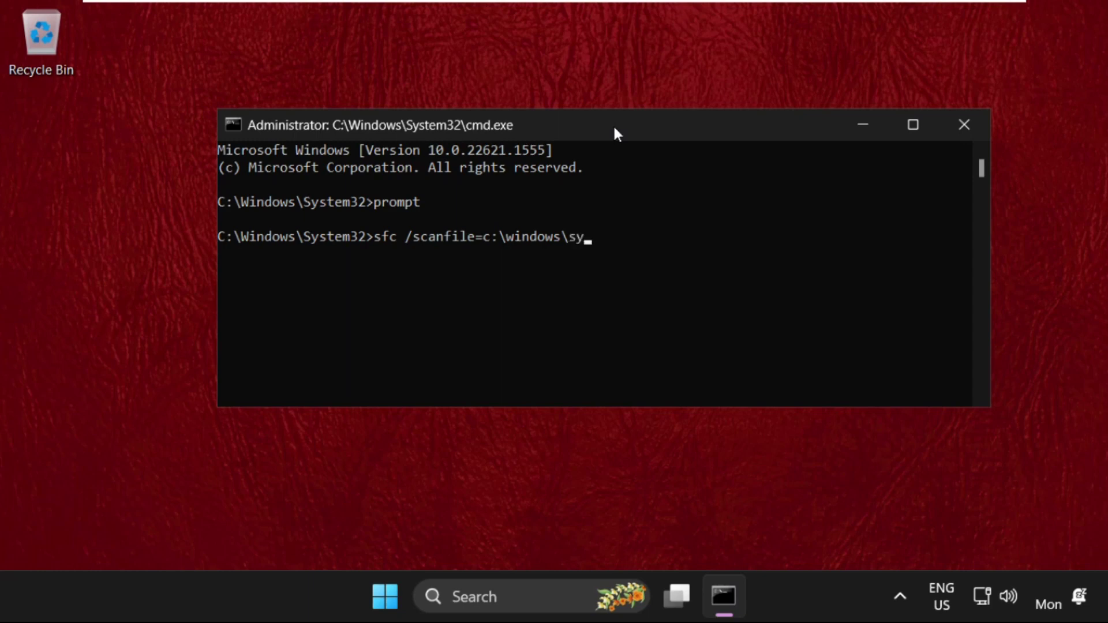
pyautogui.write('stem32\\')
pyautogui.write('ieframe')
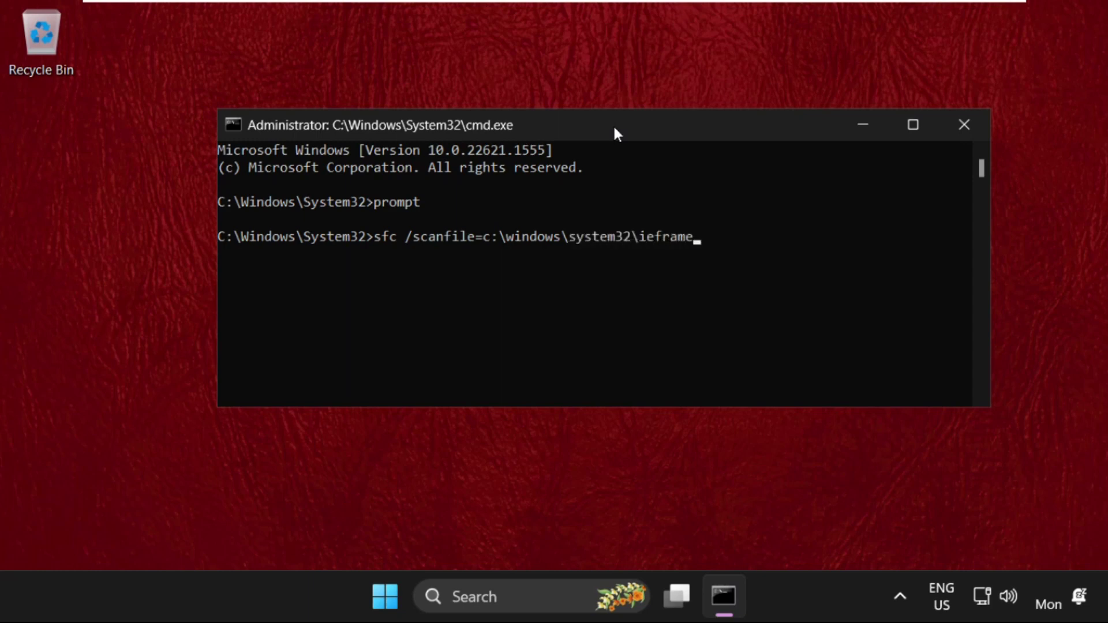
pyautogui.write('.dll')
pyautogui.press('Return')
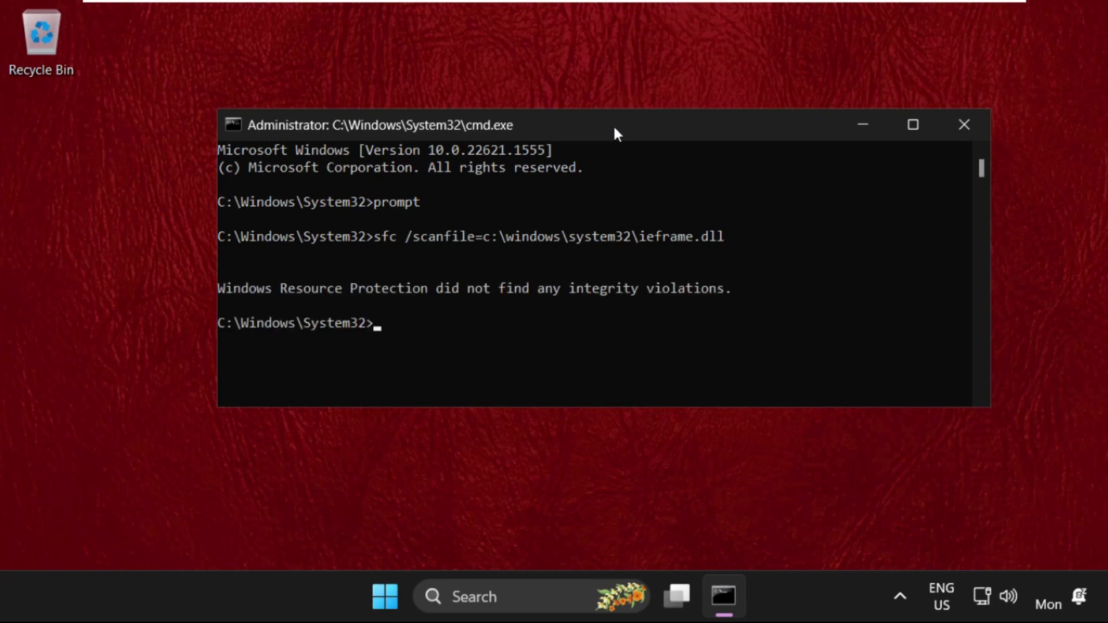
pyautogui.write('sfc /')
pyautogui.write('sca')
# Run sfc /verifyfile=c:\windows\system32\ieframe.dll, correcting the switch first
pyautogui.press('BackSpace')
pyautogui.press('BackSpace')
pyautogui.press('BackSpace')
pyautogui.write('ver')
pyautogui.write('ifyfile=c:')
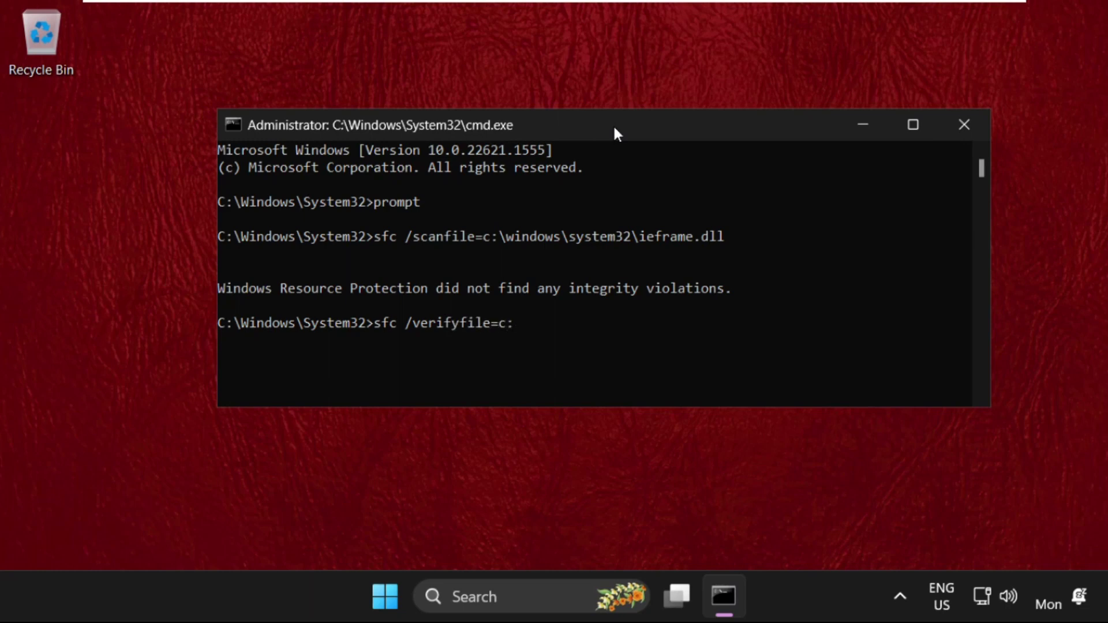
pyautogui.write('\\windows\\s')
pyautogui.write('ystem32')
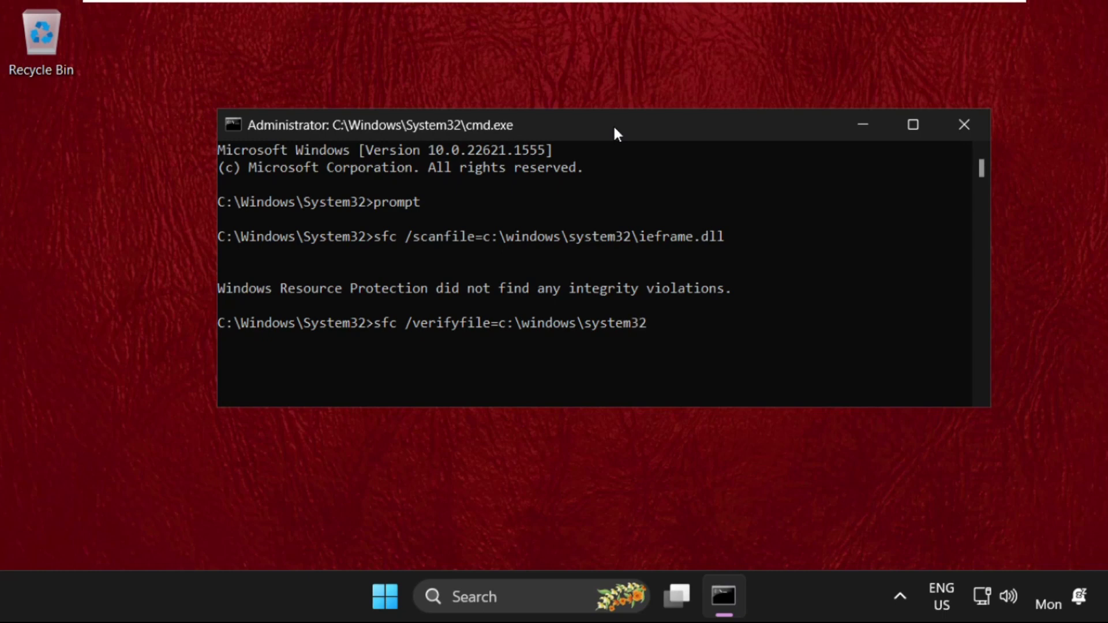
pyautogui.write('\\ieframe.')
pyautogui.write('dll')
pyautogui.press('Return')
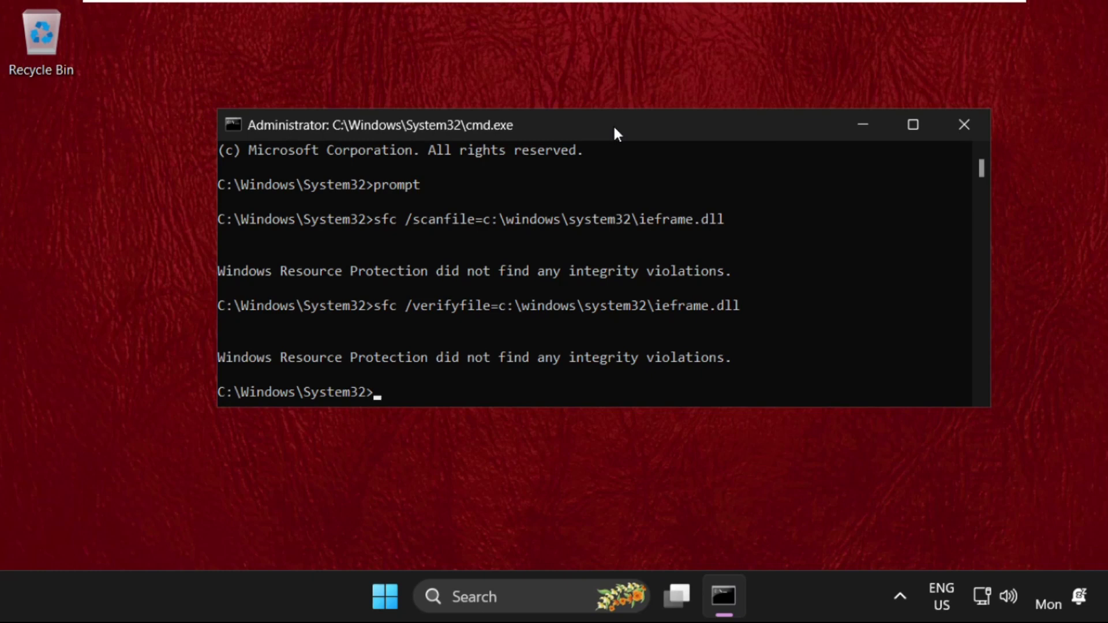
pyautogui.write('assoc')
# Run assoc to list file associations, then run chkdsk
pyautogui.press('Return')
pyautogui.write('c')
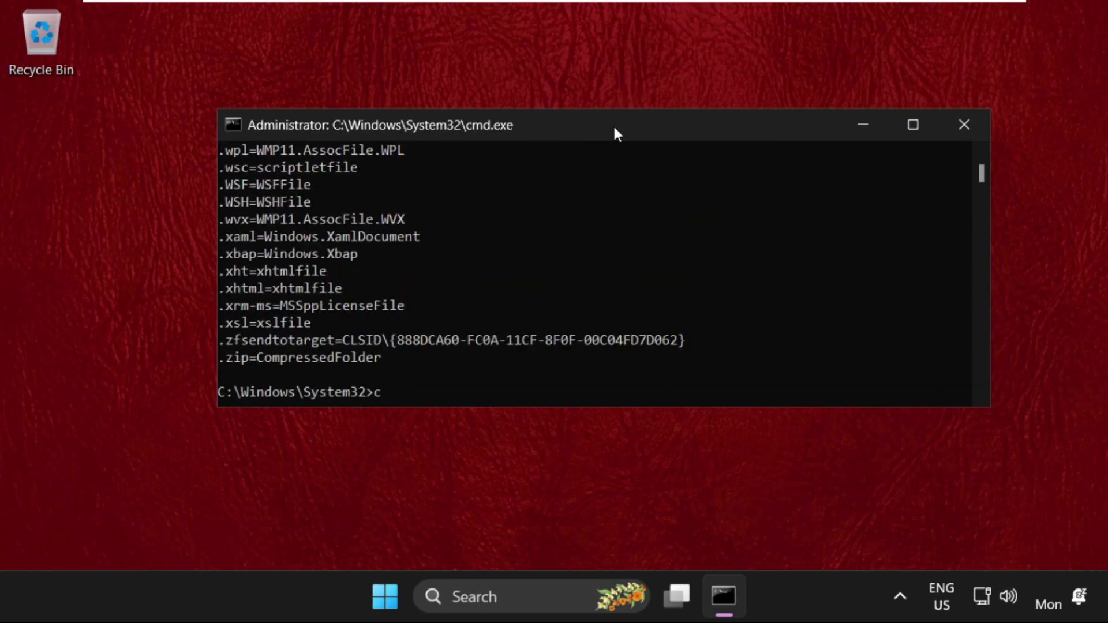
pyautogui.write('hkdsk')
pyautogui.press('Return')
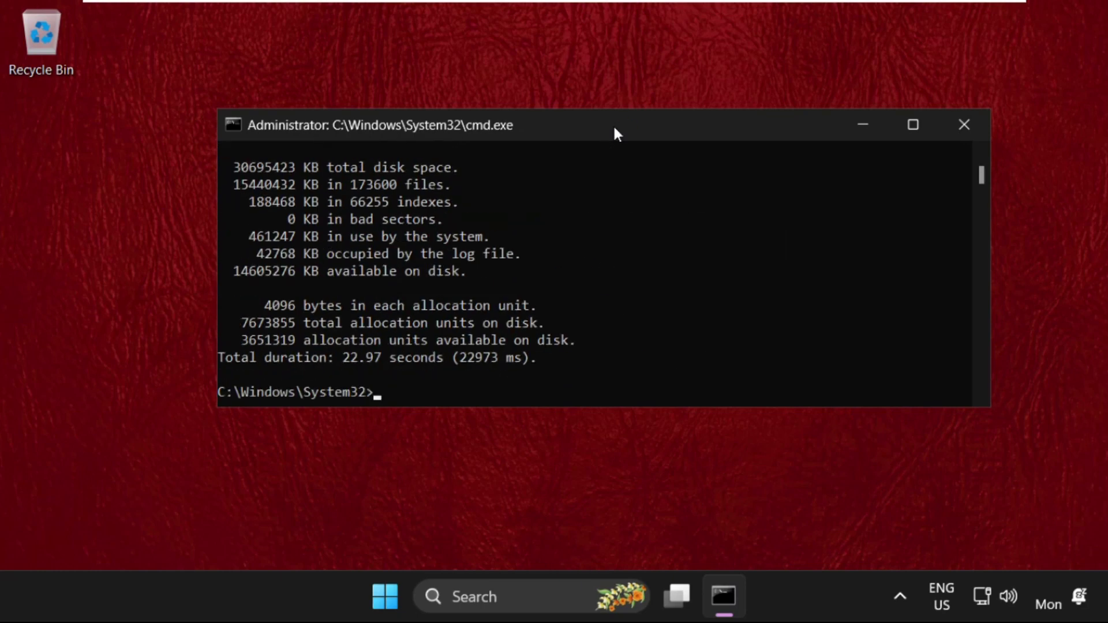
pyautogui.write('sfc')
pyautogui.write(' /scann')
pyautogui.write('ow')
# Start sfc /scannow, close the console mid-scan, and open the Start menu
pyautogui.press('Return')
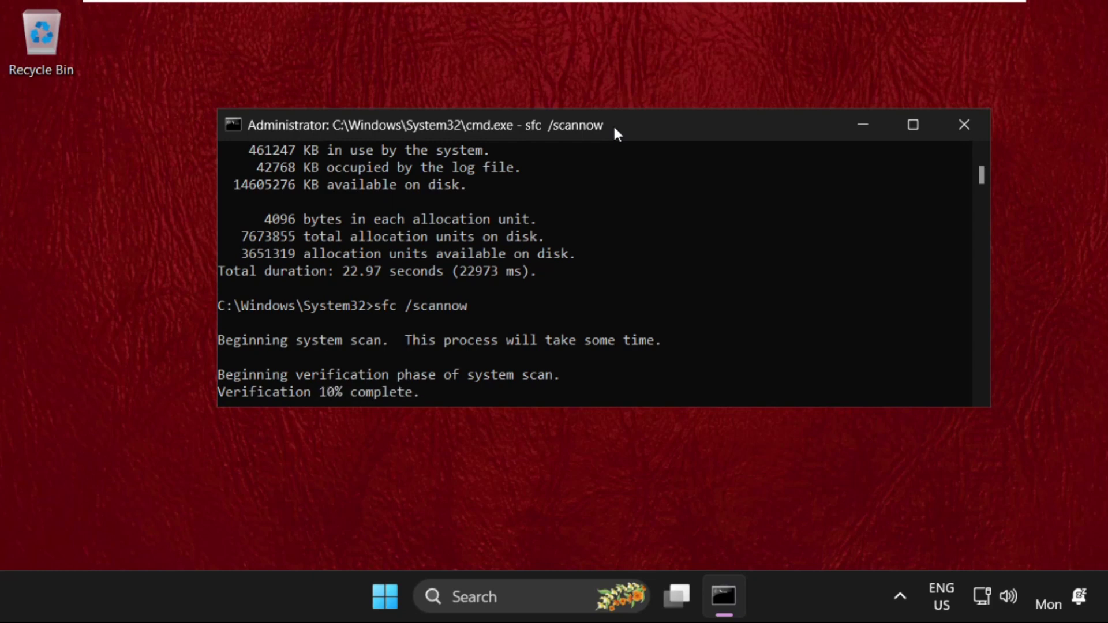
pyautogui.click(967, 126)
pyautogui.click(414, 604)
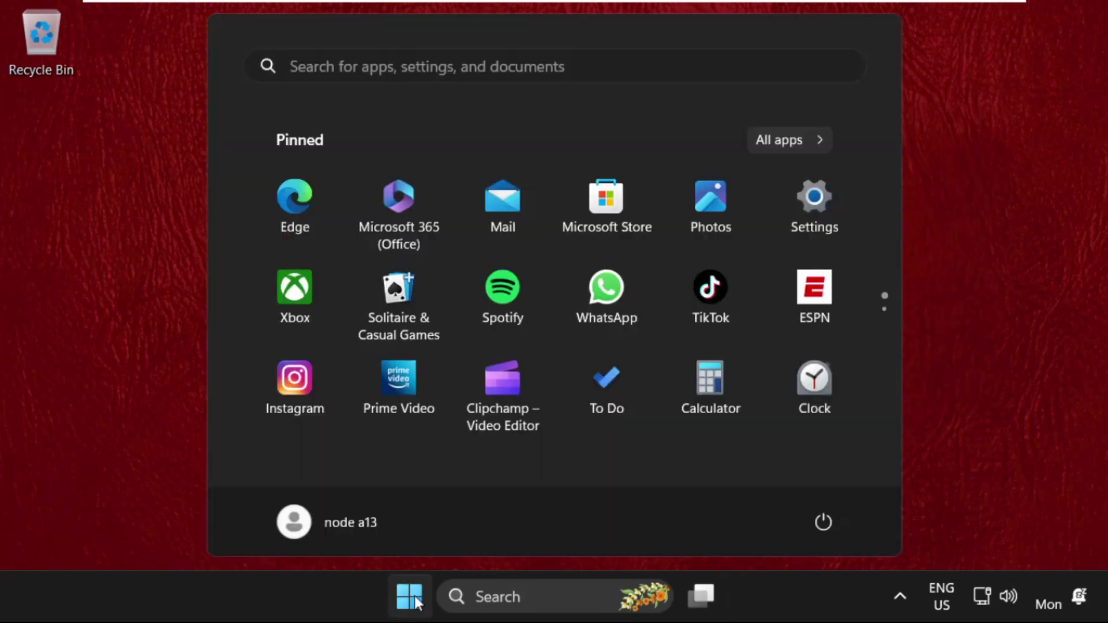